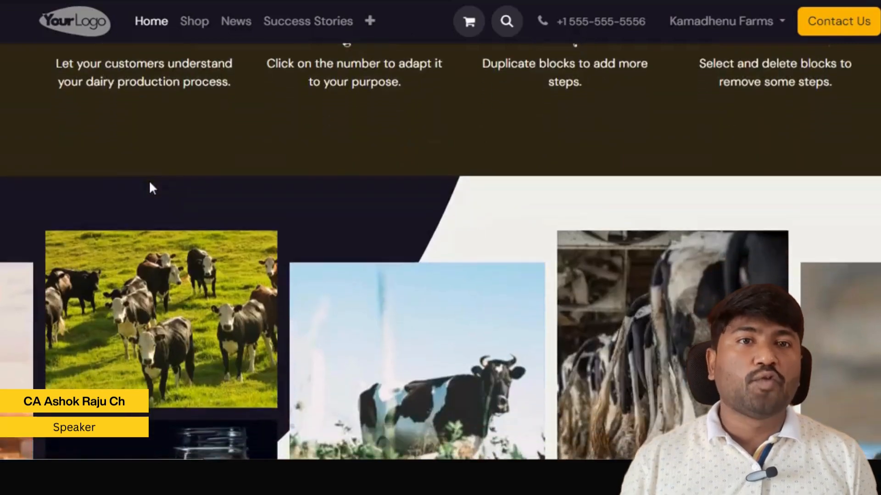
Look through the dairy farm demo website's home, News, Contact Us and About Us pages.
{"action": "scroll", "coordinate": [150, 183], "scroll_direction": "down", "scroll_amount": 10}
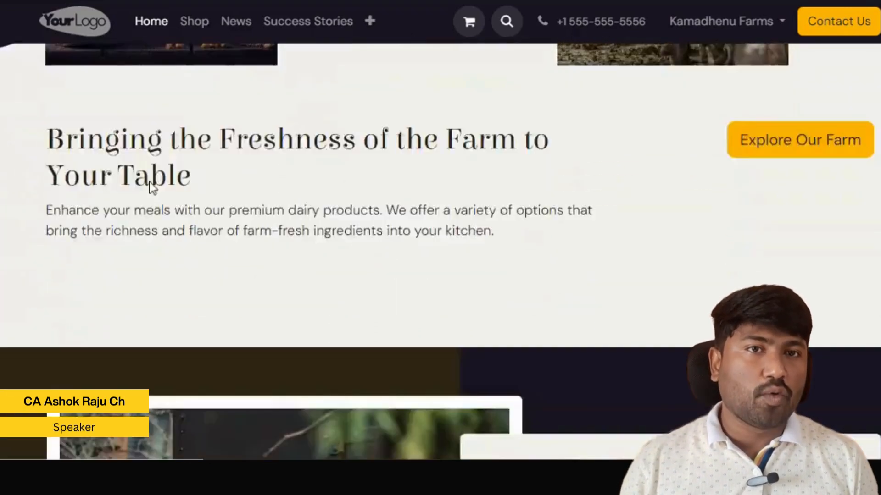
{"action": "scroll", "coordinate": [153, 188], "scroll_direction": "down", "scroll_amount": 12}
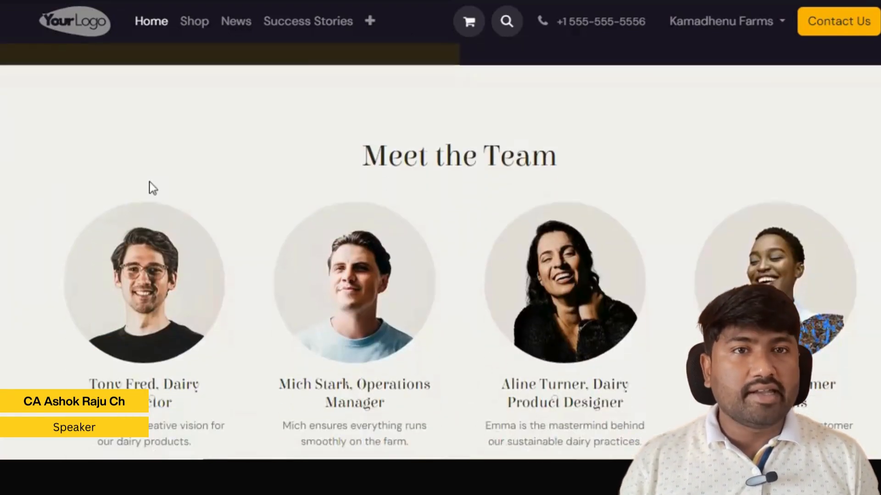
{"action": "scroll", "coordinate": [152, 188], "scroll_direction": "down", "scroll_amount": 10}
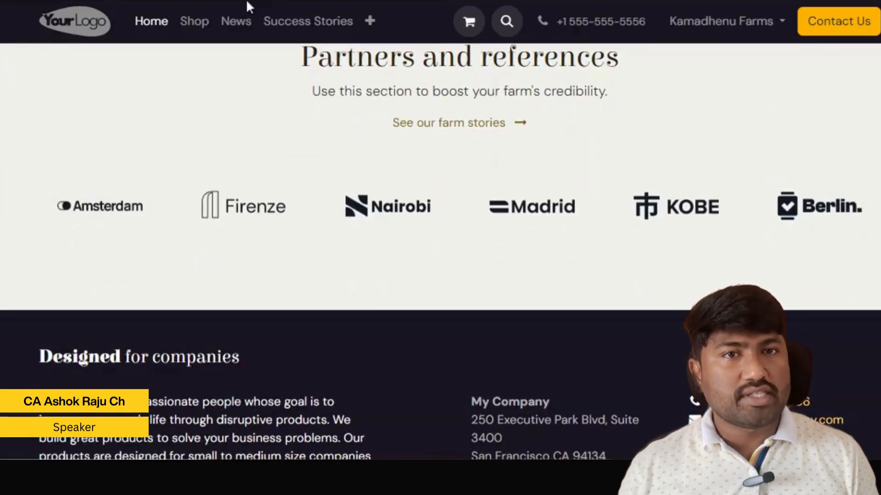
{"action": "left_click", "coordinate": [236, 22]}
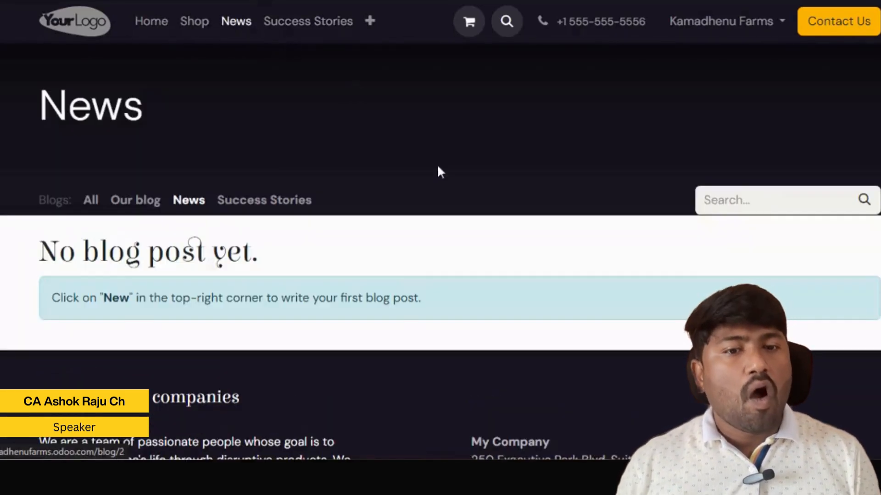
{"action": "left_click", "coordinate": [832, 41]}
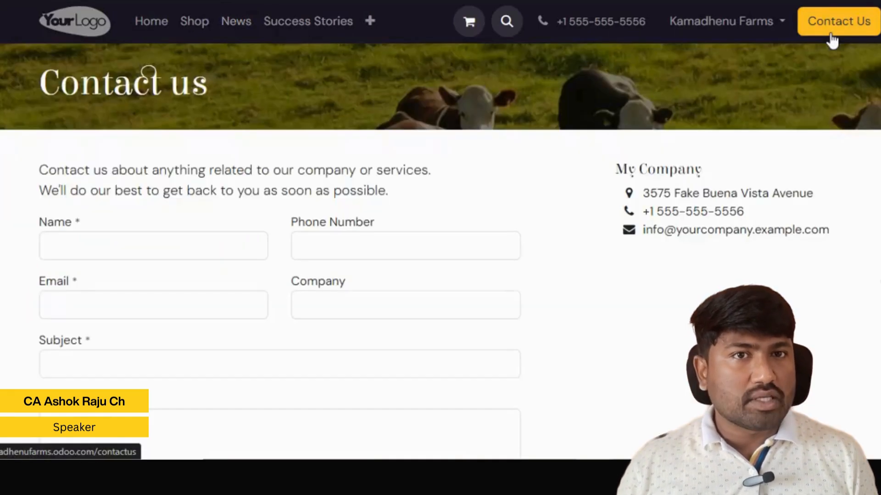
{"action": "left_click", "coordinate": [372, 22]}
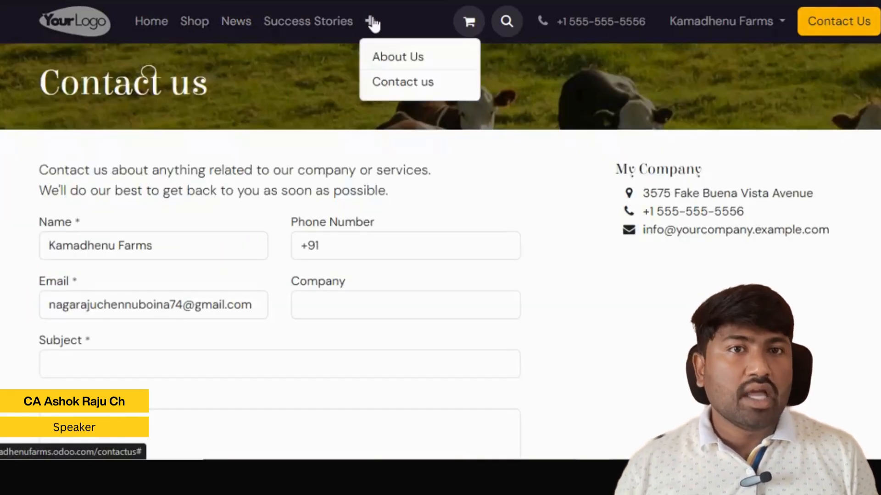
{"action": "left_click", "coordinate": [399, 64]}
{"action": "scroll", "coordinate": [398, 60], "scroll_direction": "down", "scroll_amount": 2}
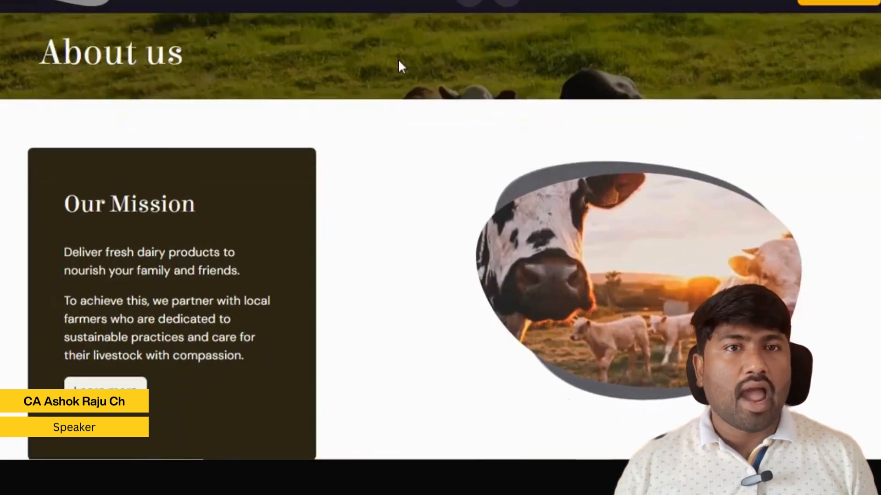
{"action": "scroll", "coordinate": [399, 67], "scroll_direction": "down", "scroll_amount": 10}
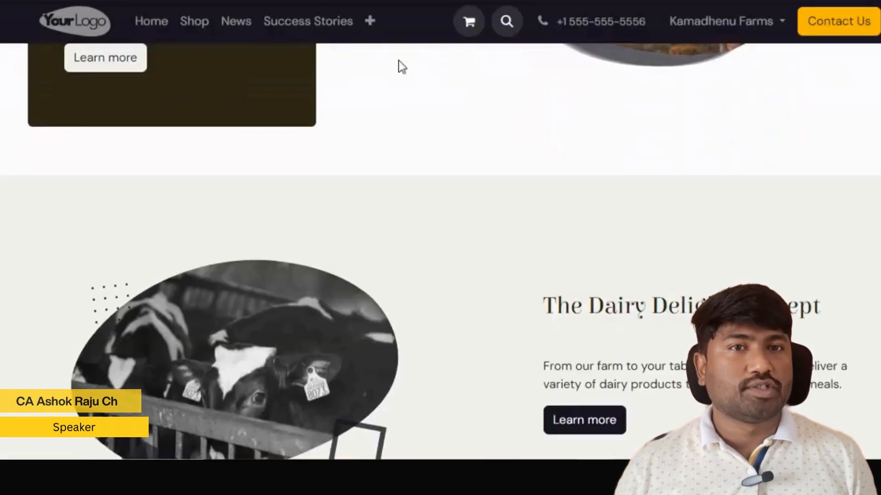
{"action": "scroll", "coordinate": [398, 62], "scroll_direction": "down", "scroll_amount": 3}
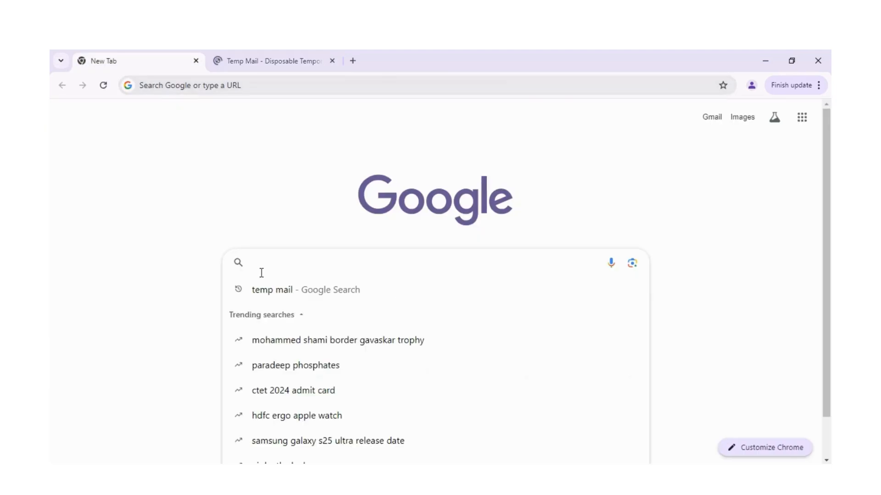
Search Google for "odoo website" and open Odoo's open source website builder page.
{"action": "type", "text": "odoo"}
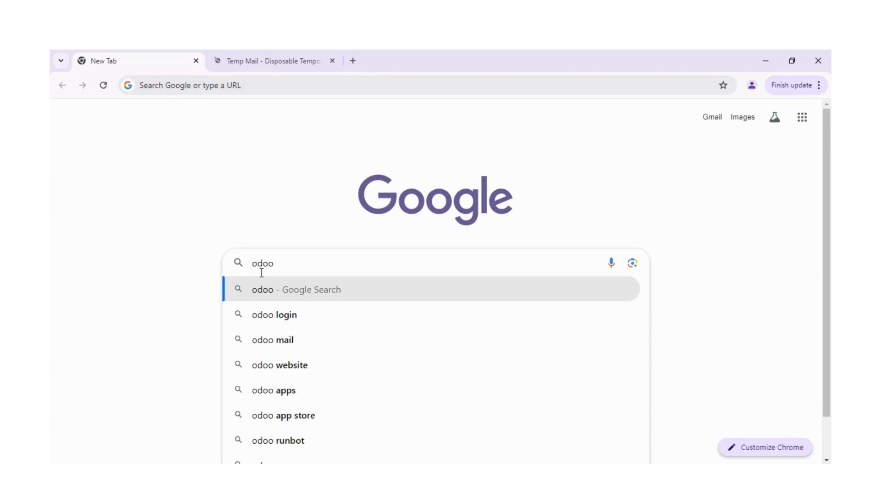
{"action": "key", "text": "Down"}
{"action": "key", "text": "Down"}
{"action": "key", "text": "Down"}
{"action": "key", "text": "Down"}
{"action": "key", "text": "Up"}
{"action": "key", "text": "Return"}
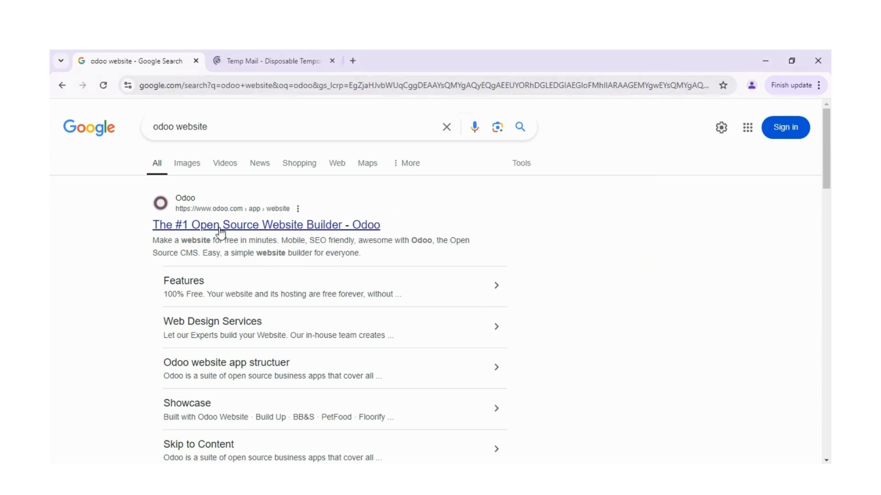
{"action": "left_click", "coordinate": [221, 233]}
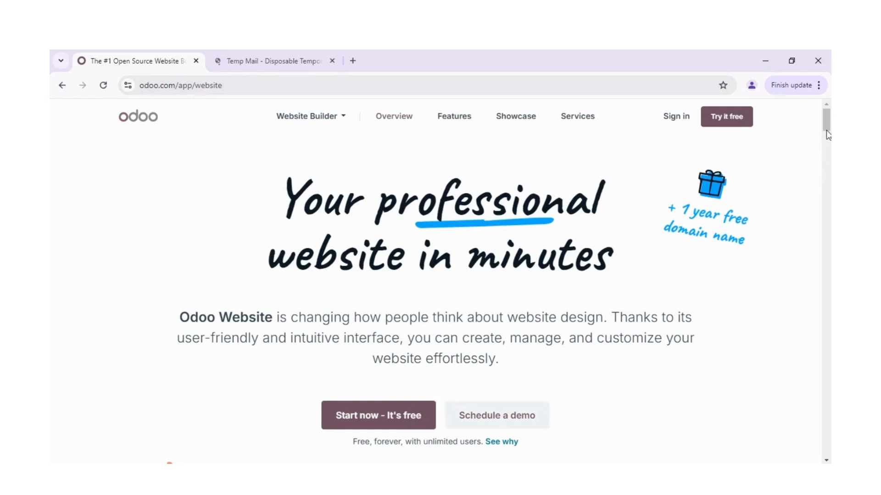
View the list of available Odoo apps, and start the free Odoo Website trial sign-up.
{"action": "mouse_move", "coordinate": [828, 133]}
{"action": "left_mouse_down"}
{"action": "mouse_move", "coordinate": [830, 288]}
{"action": "mouse_move", "coordinate": [828, 126]}
{"action": "left_mouse_up"}
{"action": "left_click", "coordinate": [341, 122]}
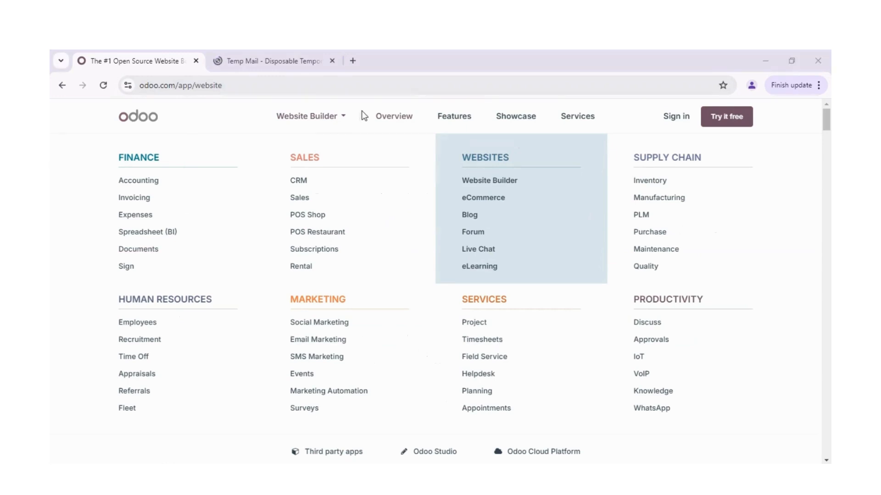
{"action": "left_click", "coordinate": [345, 122]}
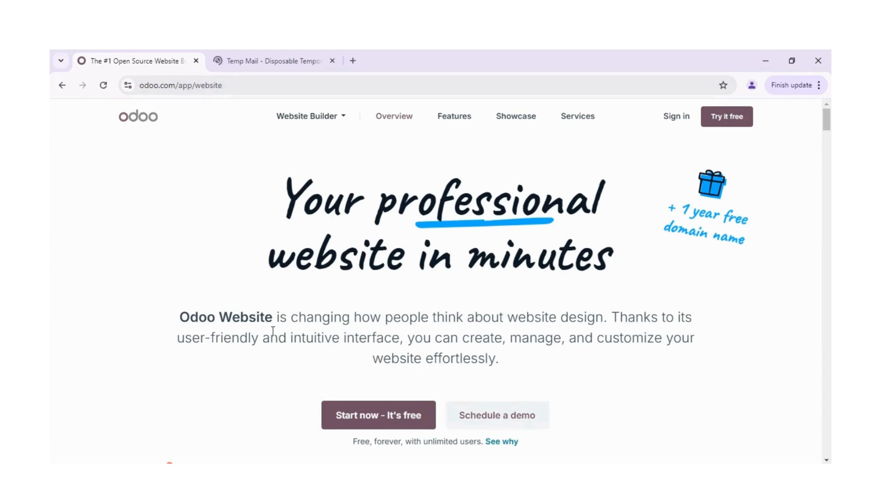
{"action": "left_click", "coordinate": [367, 414]}
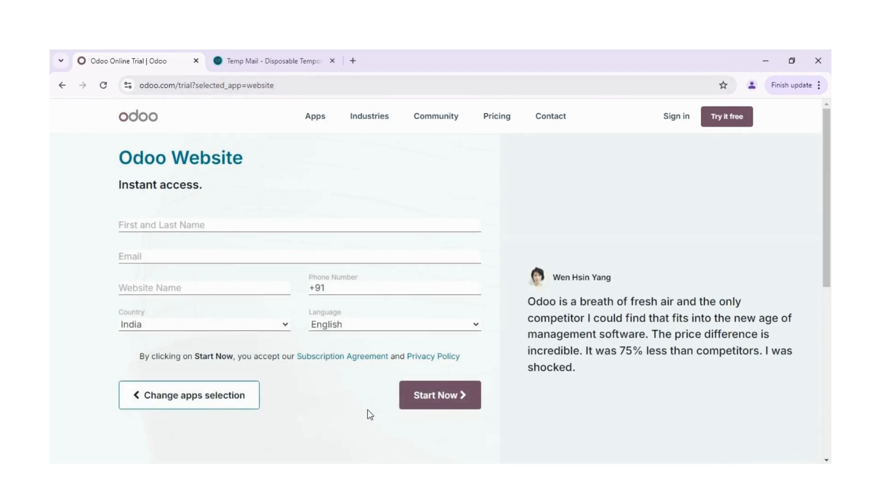
Enter GlobalConsultancyX as the first and last name in the trial sign-up form.
{"action": "left_click", "coordinate": [158, 228]}
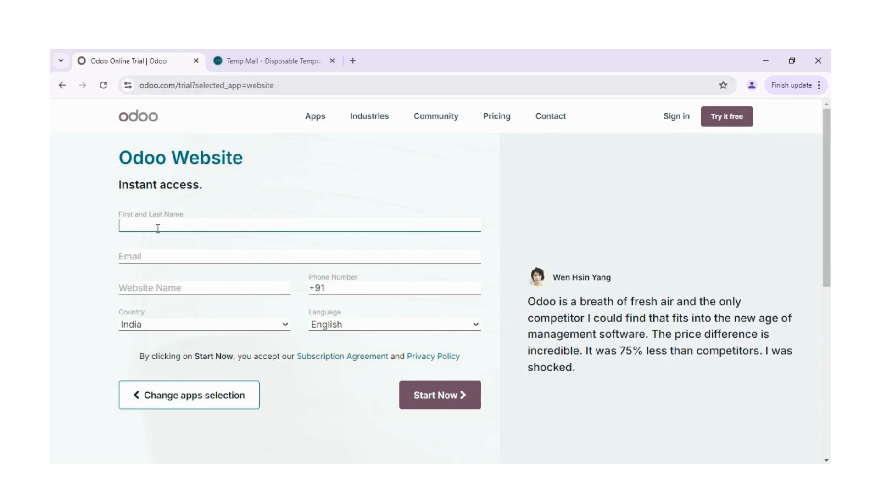
{"action": "type", "text": "GlobalConsultancy"}
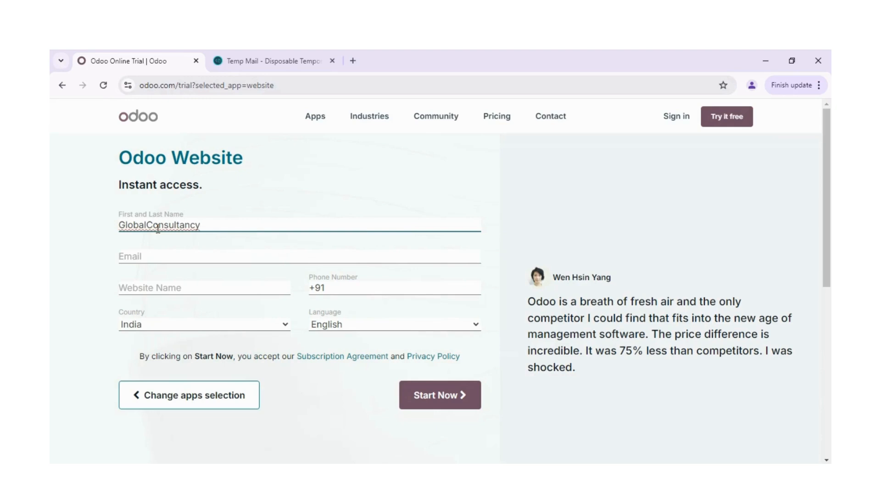
{"action": "type", "text": "X"}
Copy the temporary e-mail address from the Temp Mail site and paste it as the sign-up form's e-mail.
{"action": "left_click", "coordinate": [155, 252]}
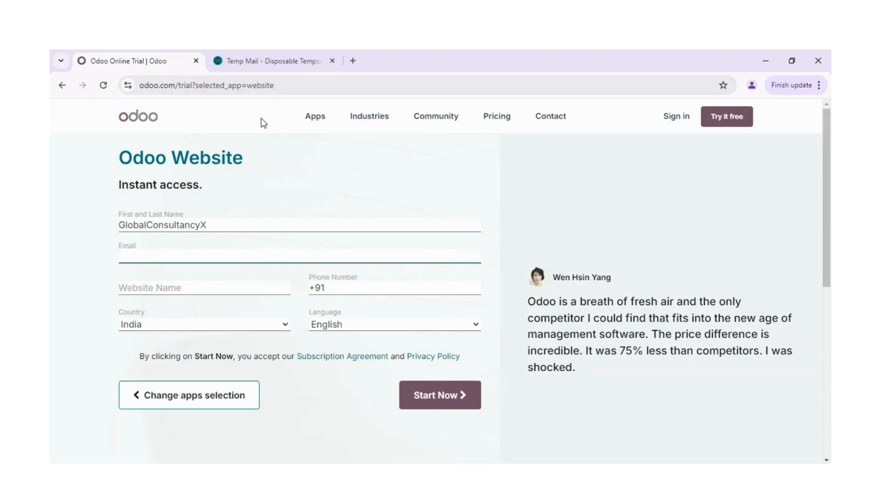
{"action": "left_click", "coordinate": [262, 53]}
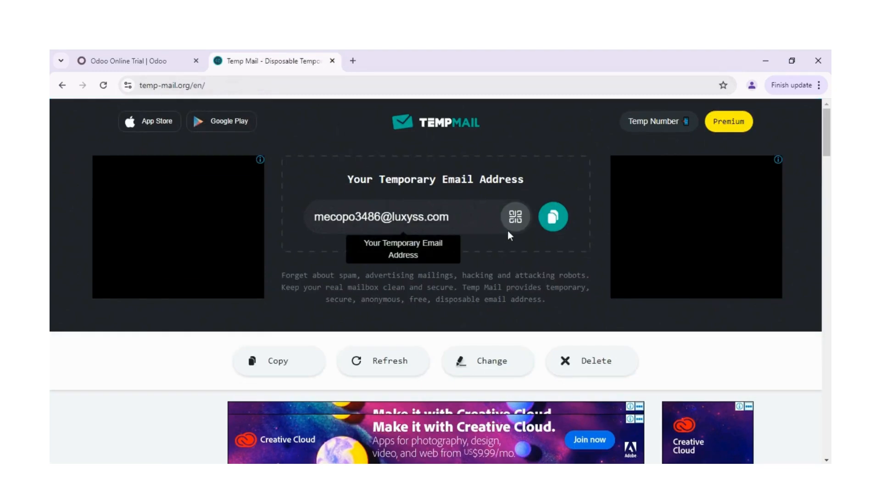
{"action": "left_click", "coordinate": [553, 216]}
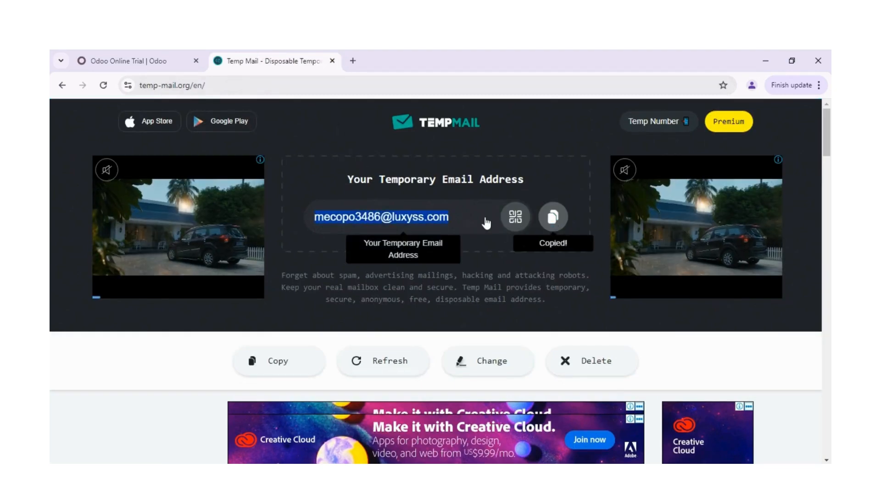
{"action": "left_click", "coordinate": [120, 58]}
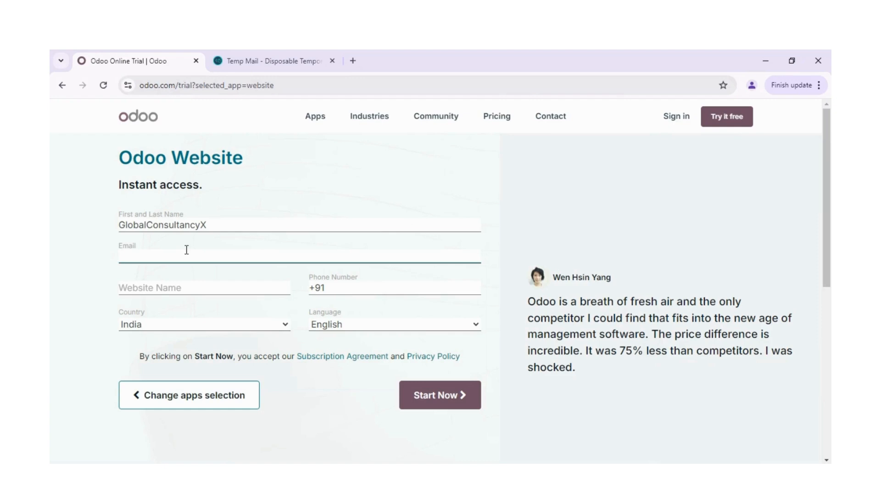
{"action": "key", "text": "ctrl+v"}
Set the website name to gloconsultants in the sign-up form.
{"action": "left_click", "coordinate": [227, 287]}
{"action": "type", "text": "gloconsultants"}
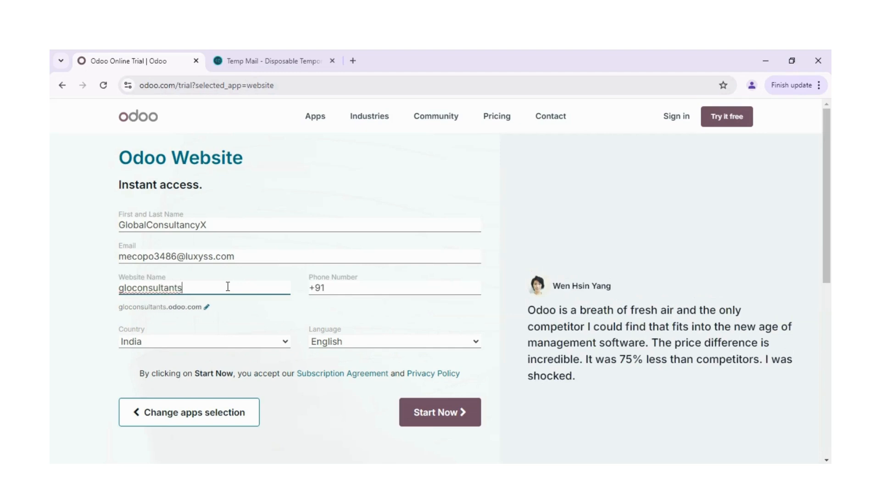
Fill in the contact's phone number and submit the trial sign-up form with India and English selected.
{"action": "left_click", "coordinate": [331, 288]}
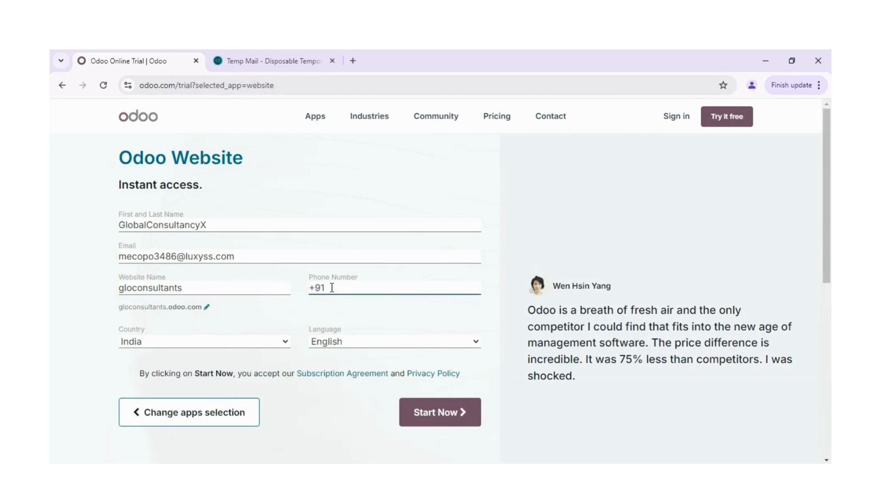
{"action": "type", "text": "9876543210"}
{"action": "left_click", "coordinate": [60, 347]}
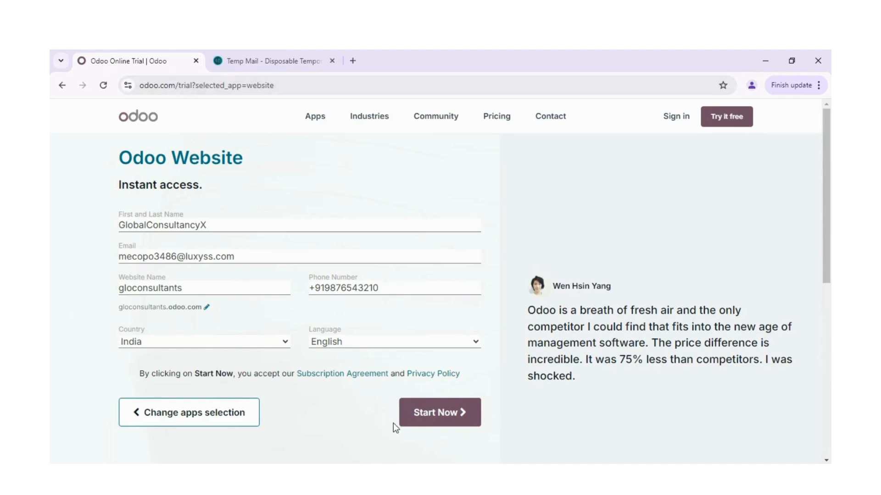
{"action": "left_click", "coordinate": [431, 422]}
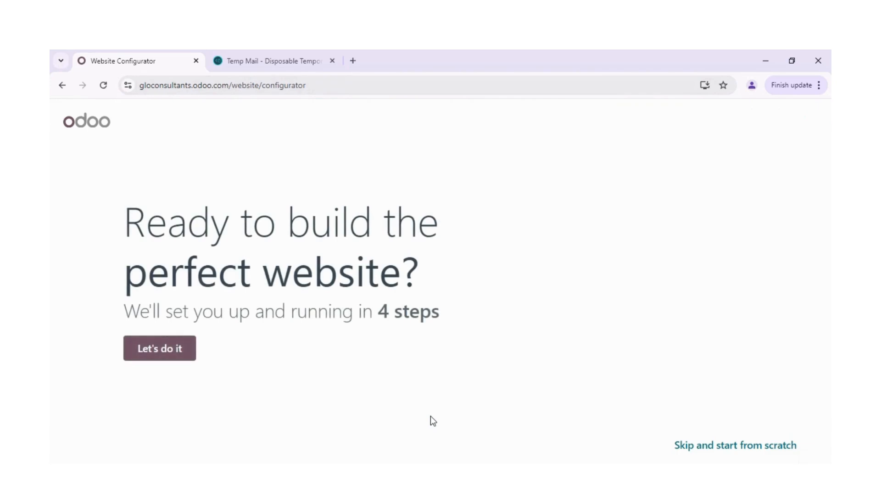
Begin the website configurator, choosing a business website for a Business Consultancy business.
{"action": "left_click", "coordinate": [185, 356]}
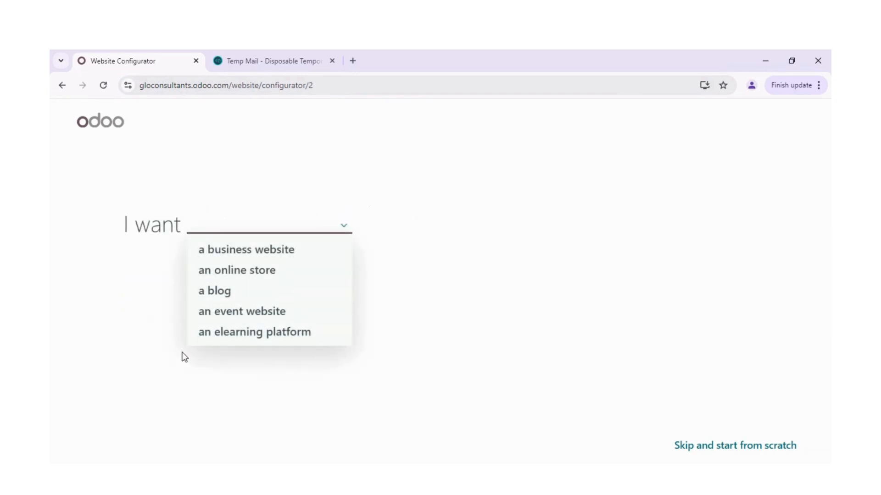
{"action": "left_click", "coordinate": [252, 251]}
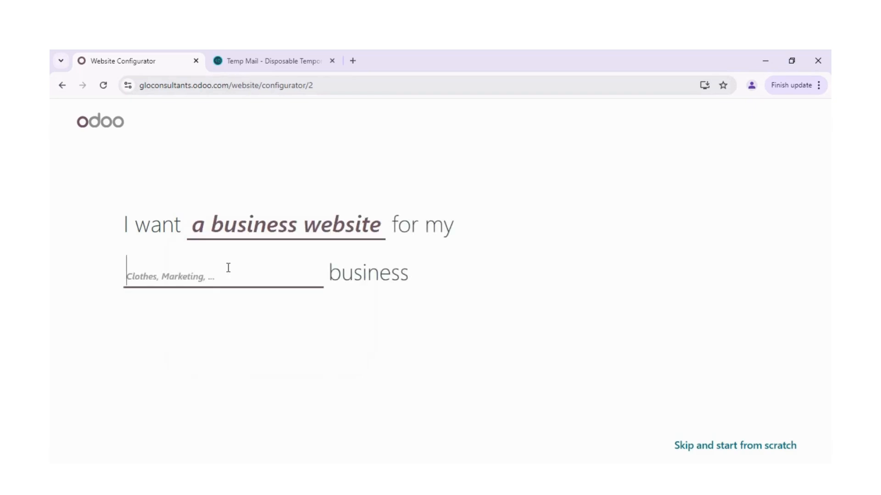
{"action": "type", "text": "C"}
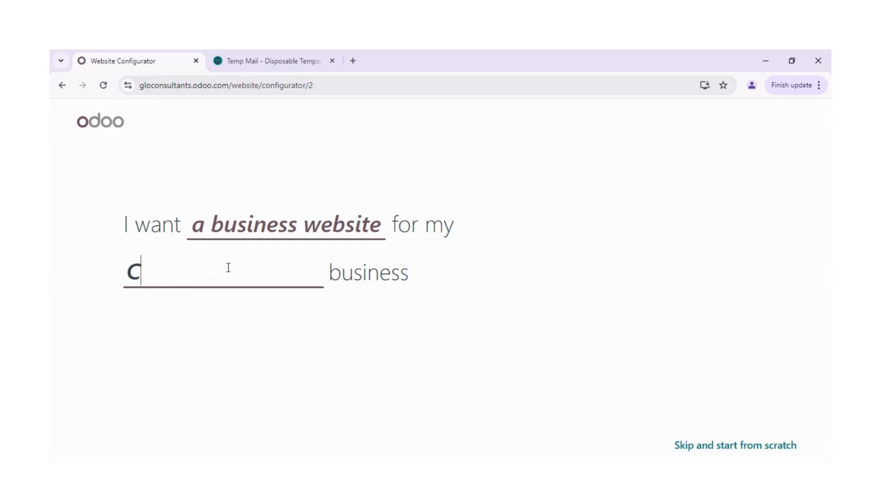
{"action": "key", "text": "BackSpace"}
{"action": "type", "text": "Busine"}
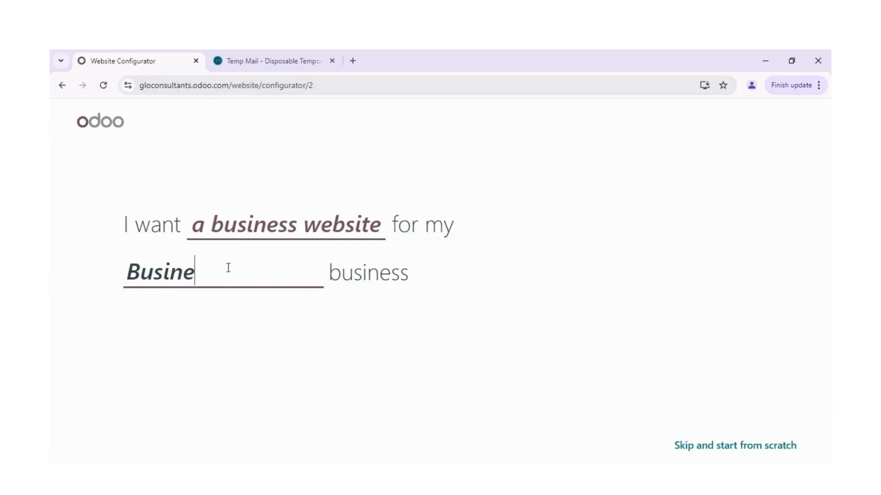
{"action": "type", "text": "ss Consultan"}
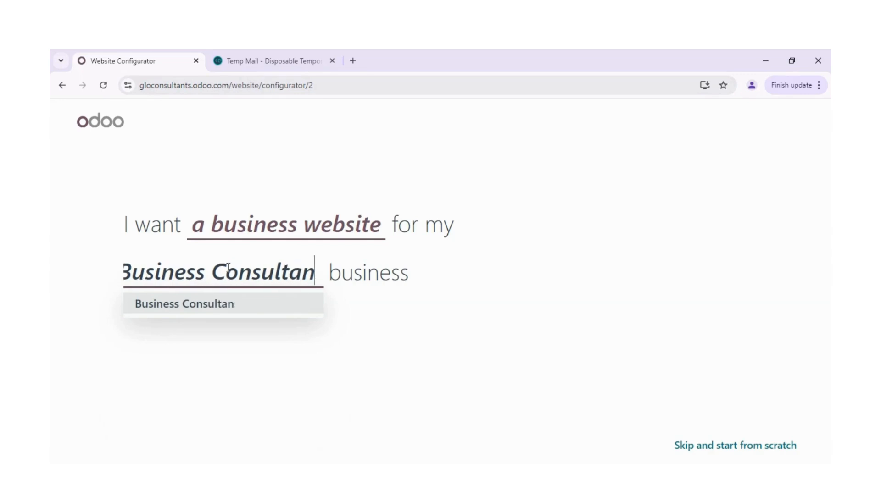
{"action": "type", "text": "cy"}
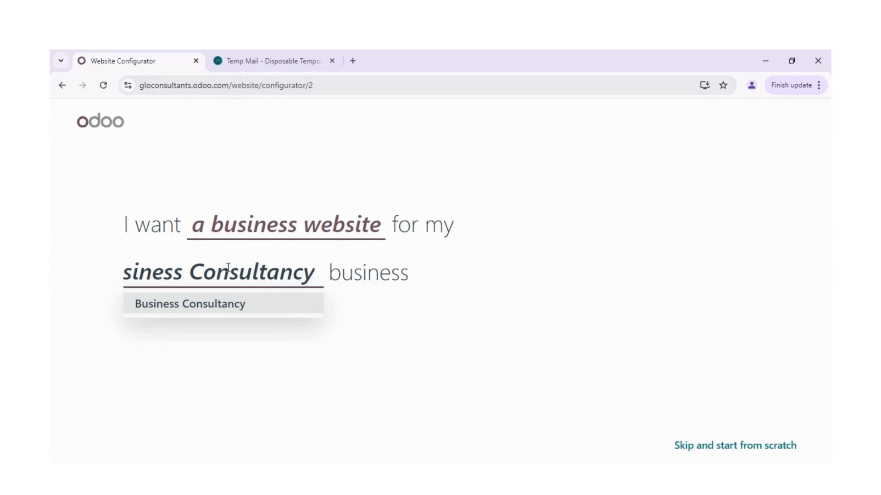
{"action": "left_click", "coordinate": [382, 294]}
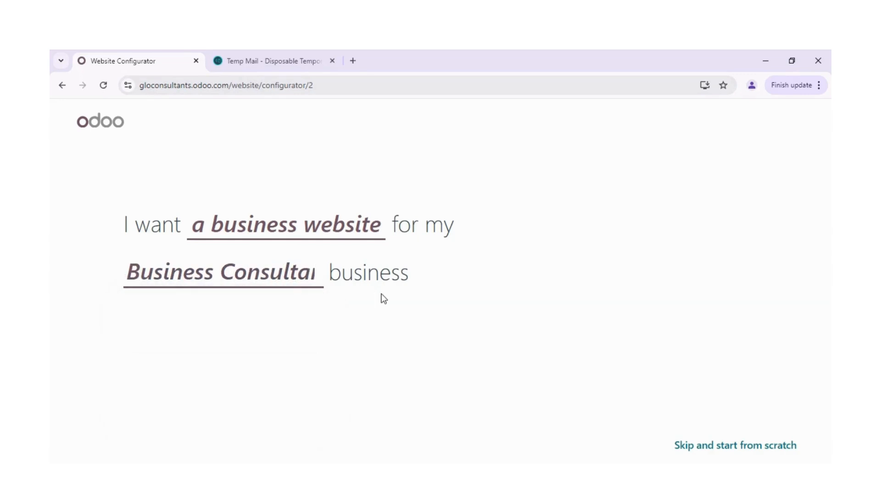
Change the business type in the configurator to Business Consultation.
{"action": "left_click", "coordinate": [311, 277]}
{"action": "left_click", "coordinate": [311, 276]}
{"action": "key", "text": "BackSpace"}
{"action": "key", "text": "BackSpace"}
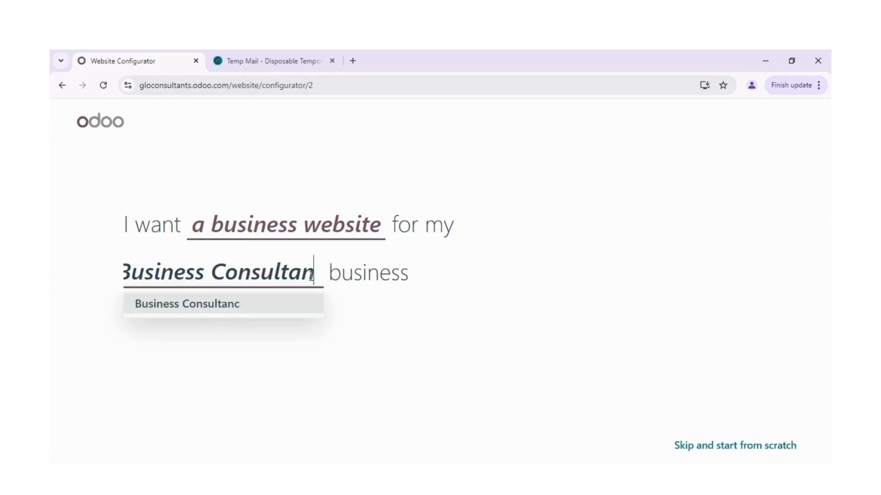
{"action": "key", "text": "BackSpace"}
{"action": "type", "text": "tion"}
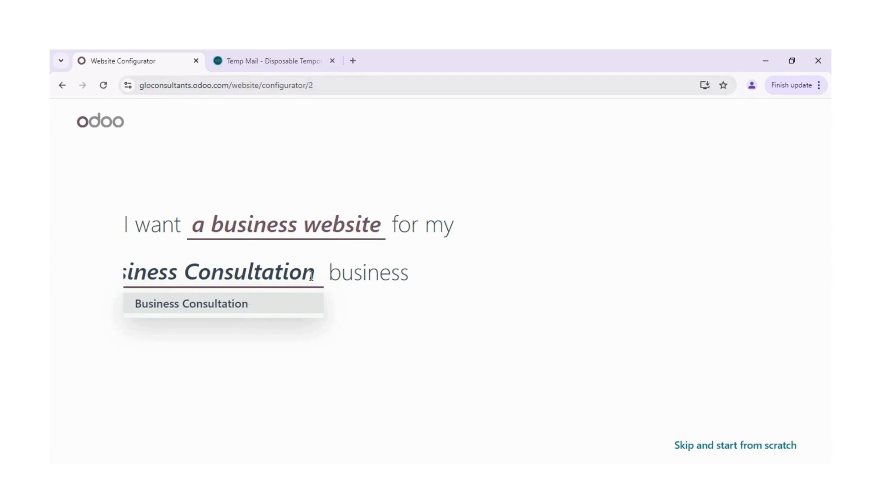
{"action": "left_click", "coordinate": [339, 327]}
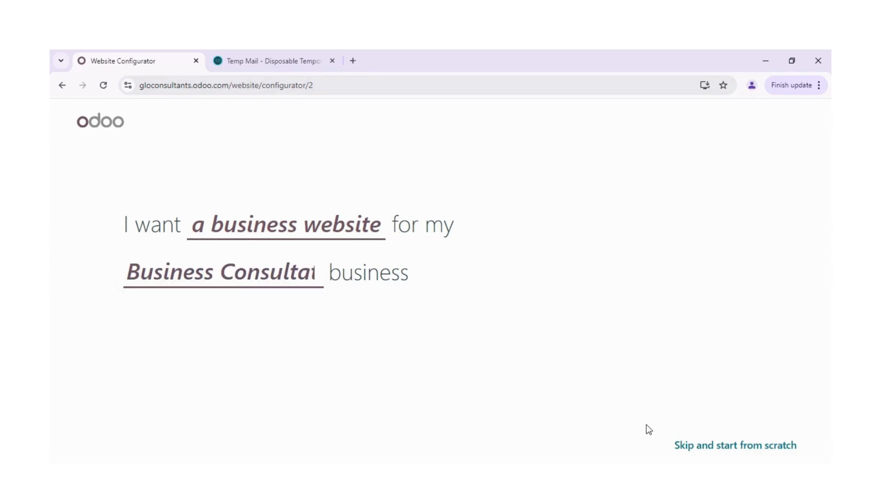
Set the website's main objective to get leads and choose the navy, light gray and mint color palette.
{"action": "left_click", "coordinate": [309, 271]}
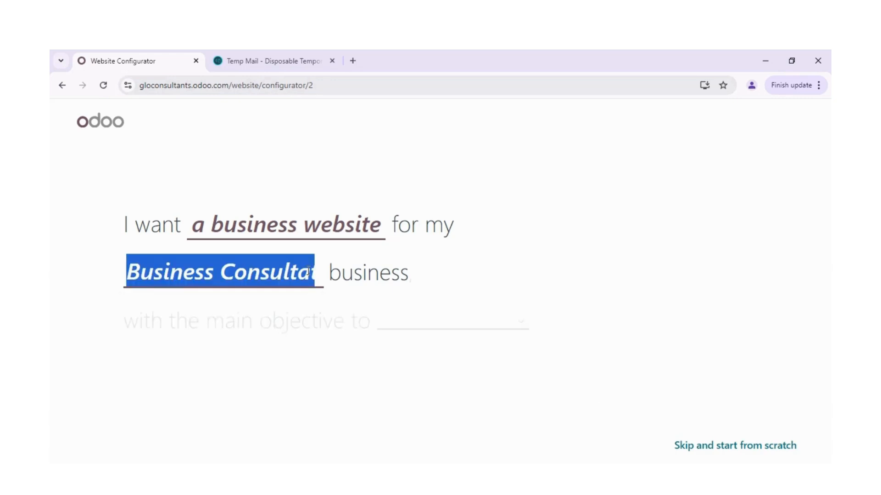
{"action": "left_click", "coordinate": [436, 317]}
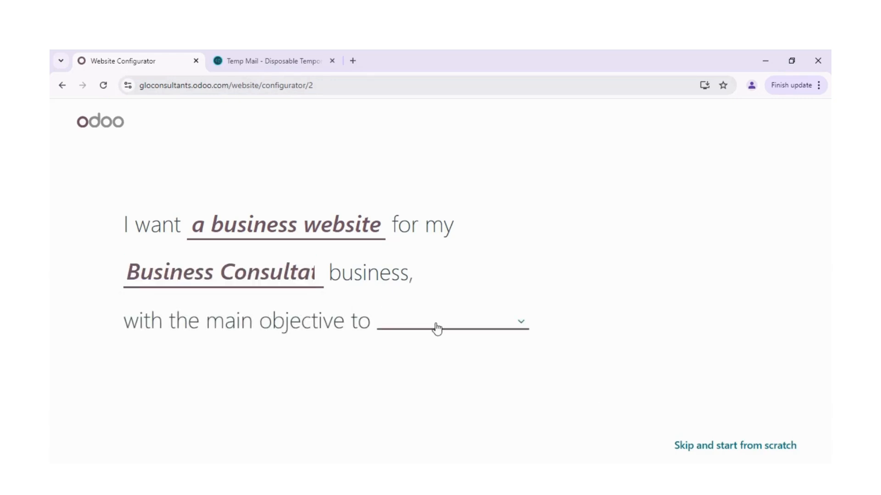
{"action": "left_click", "coordinate": [437, 325]}
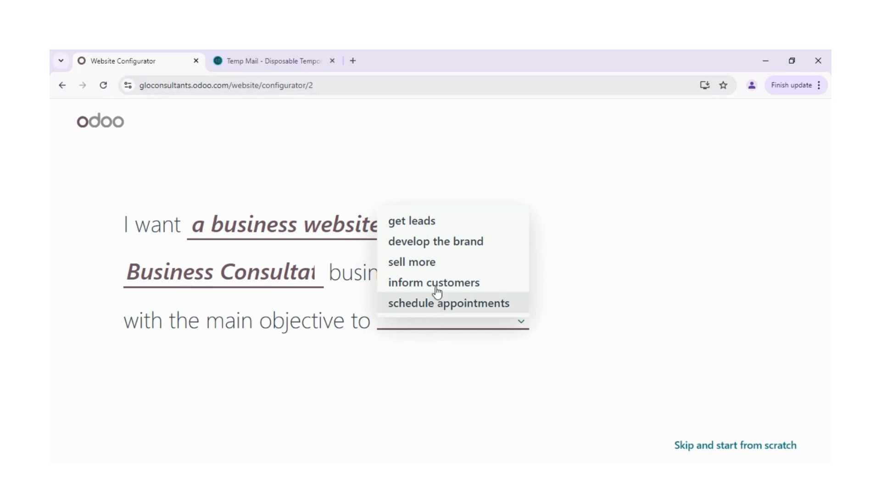
{"action": "left_click", "coordinate": [427, 225]}
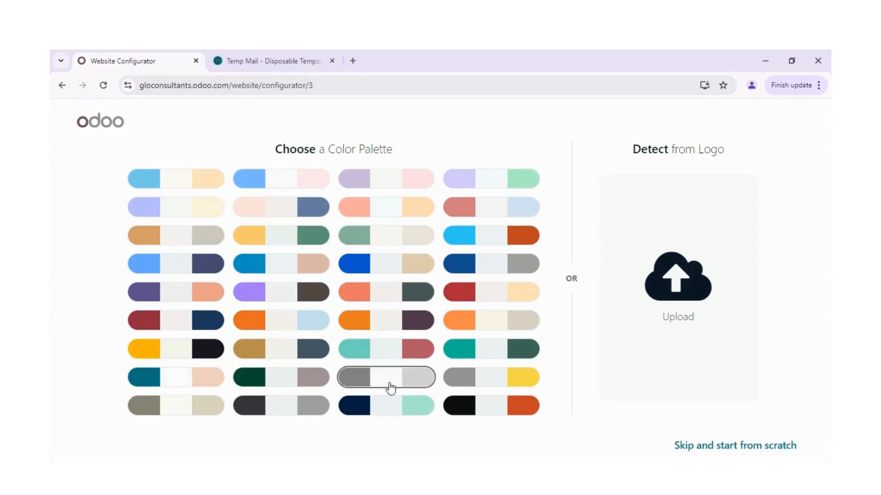
{"action": "left_click", "coordinate": [382, 408]}
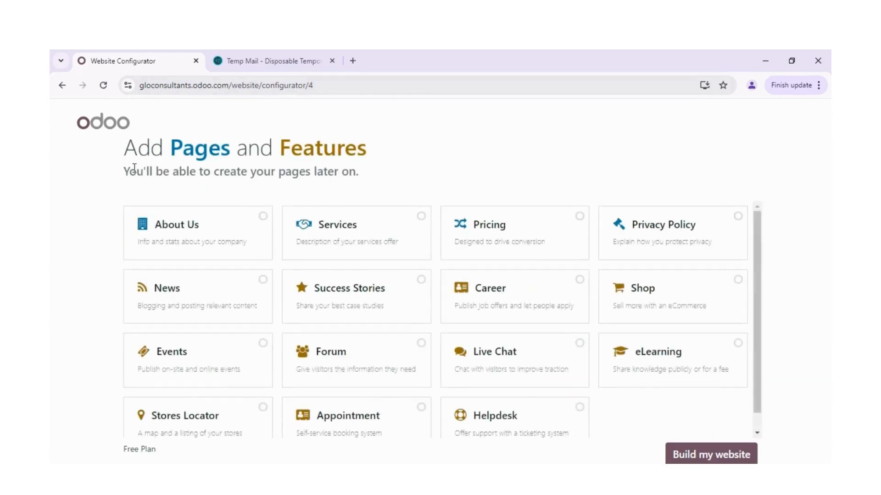
Add the About Us, Services, Privacy Policy, News and Forum pages and features to the website.
{"action": "left_click", "coordinate": [257, 221]}
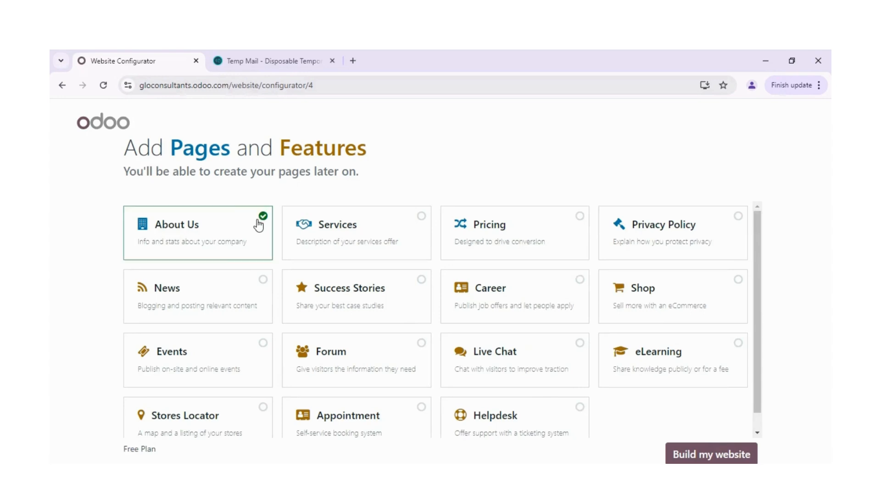
{"action": "left_click", "coordinate": [404, 223]}
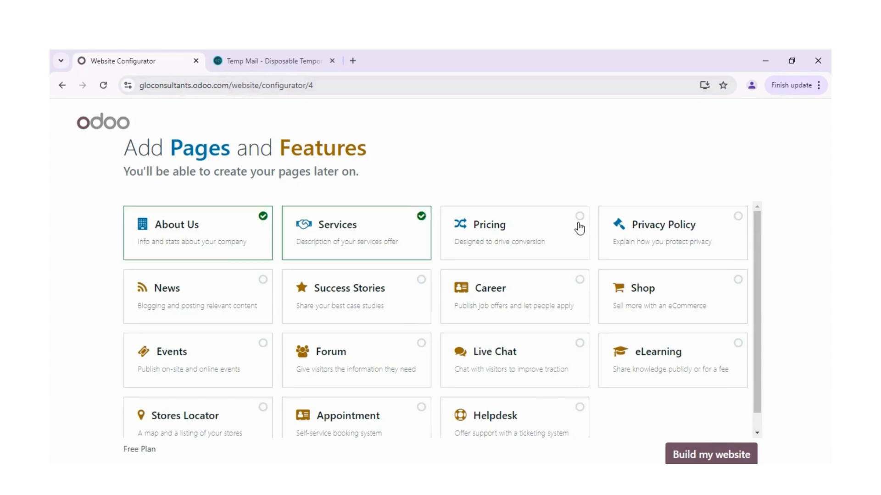
{"action": "left_click", "coordinate": [678, 229]}
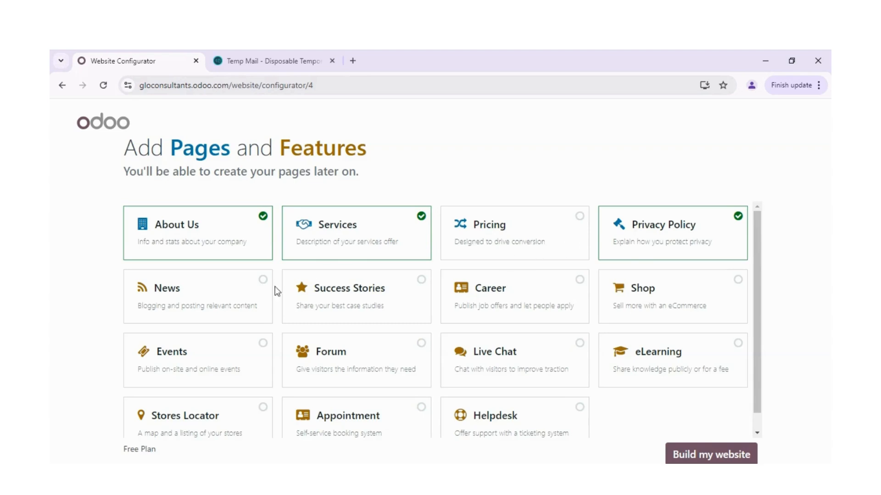
{"action": "left_click", "coordinate": [253, 293]}
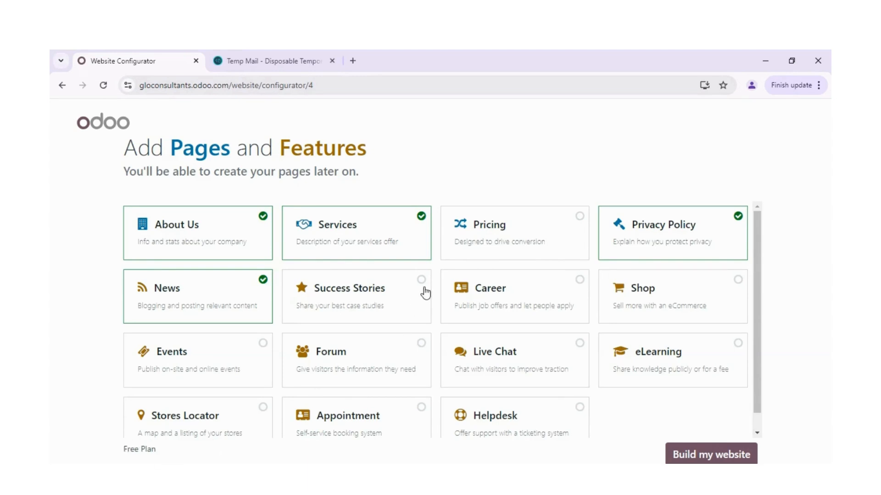
{"action": "left_click", "coordinate": [407, 358]}
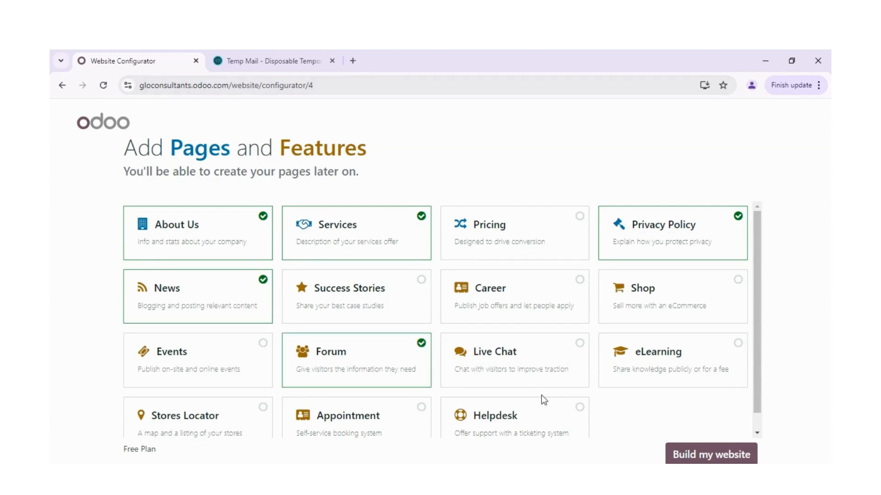
{"action": "left_click", "coordinate": [493, 421]}
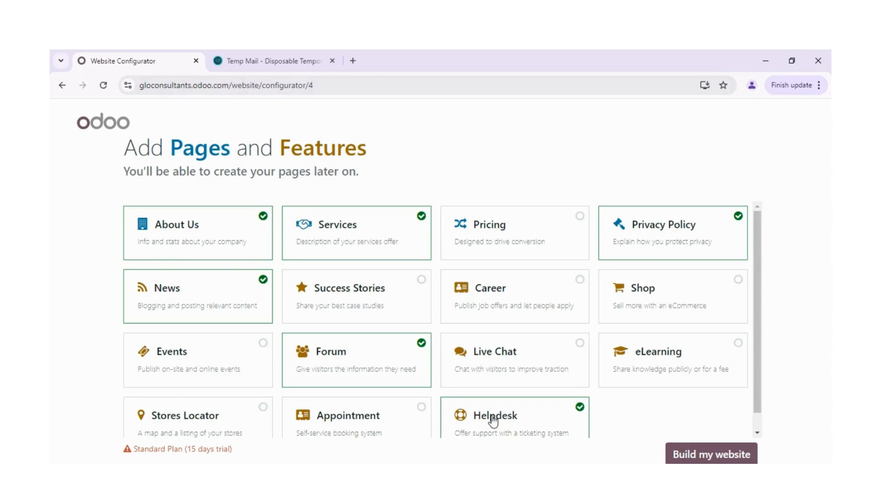
{"action": "left_click", "coordinate": [547, 405]}
{"action": "left_click", "coordinate": [390, 417]}
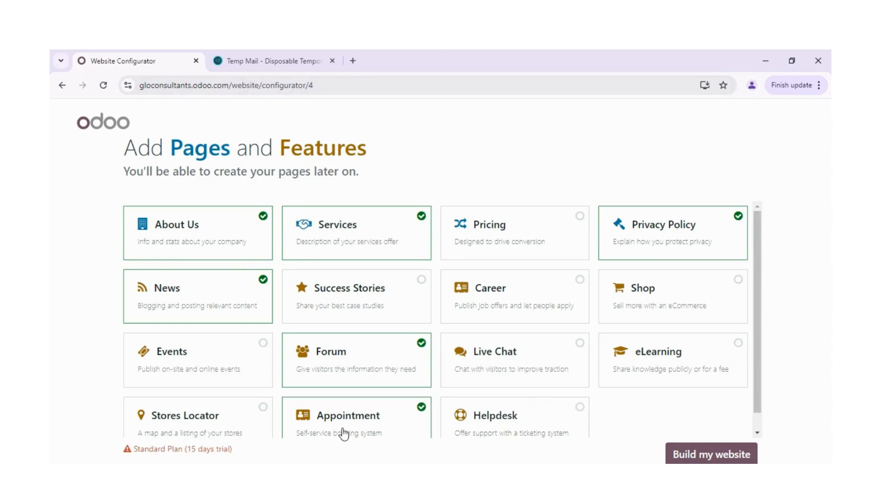
{"action": "left_click", "coordinate": [359, 428]}
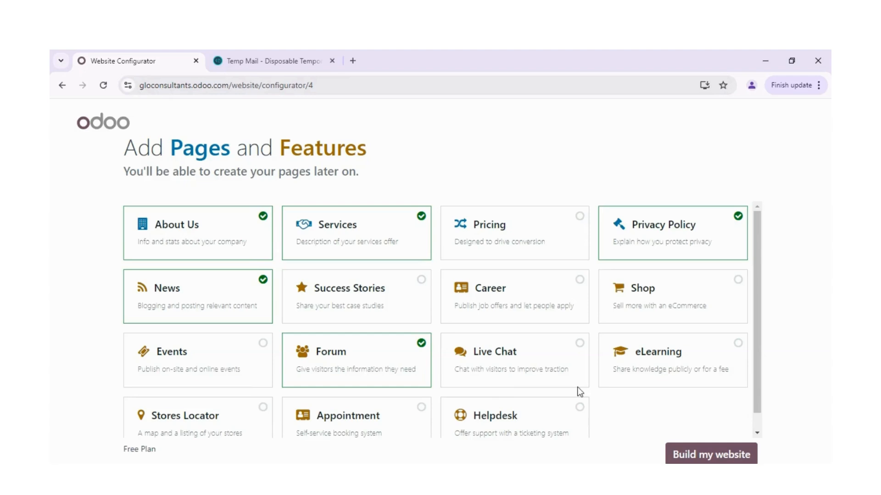
Build the website with the selected pages and load additional themes to choose from.
{"action": "left_click", "coordinate": [707, 455]}
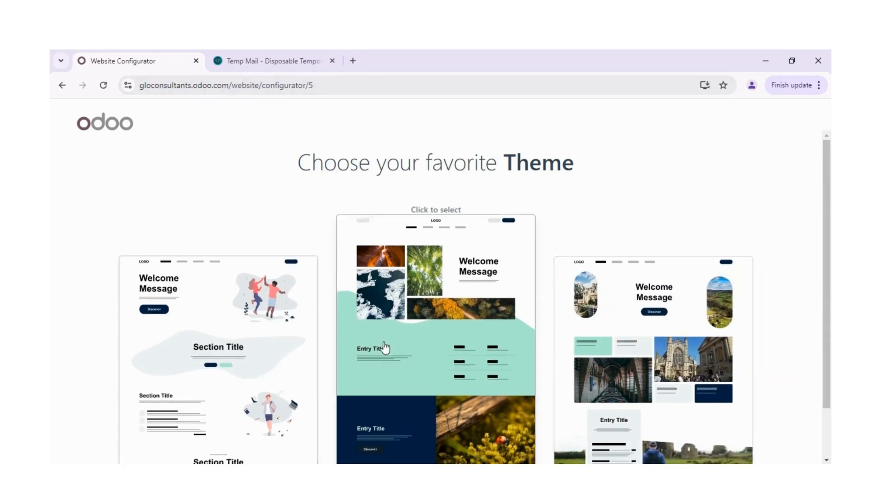
{"action": "scroll", "coordinate": [823, 269], "scroll_direction": "down", "scroll_amount": 2}
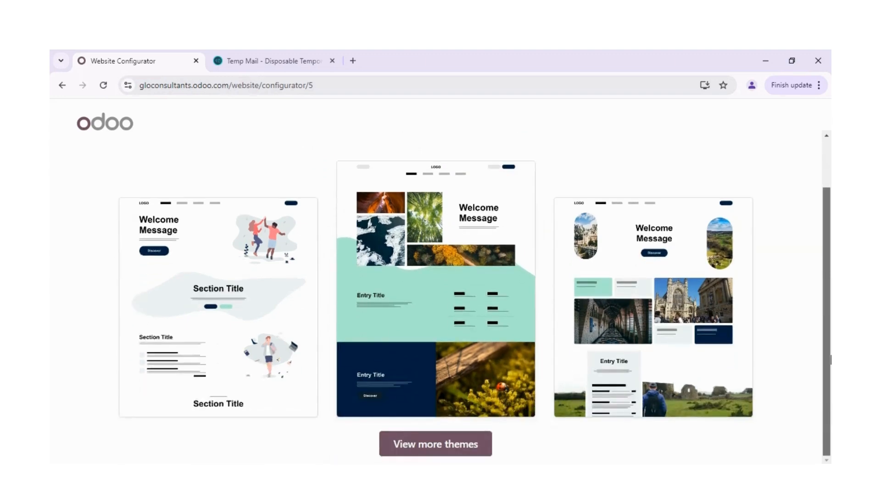
{"action": "left_click", "coordinate": [423, 444]}
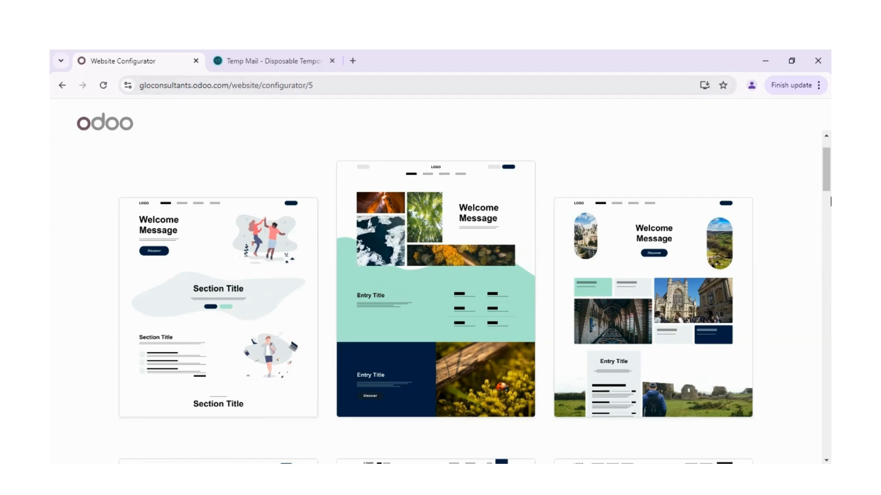
Choose the theme with the illustration of two people high-fiving for the website.
{"action": "scroll", "coordinate": [831, 202], "scroll_direction": "down", "scroll_amount": 1}
{"action": "left_click_drag", "start_coordinate": [824, 175], "coordinate": [828, 266]}
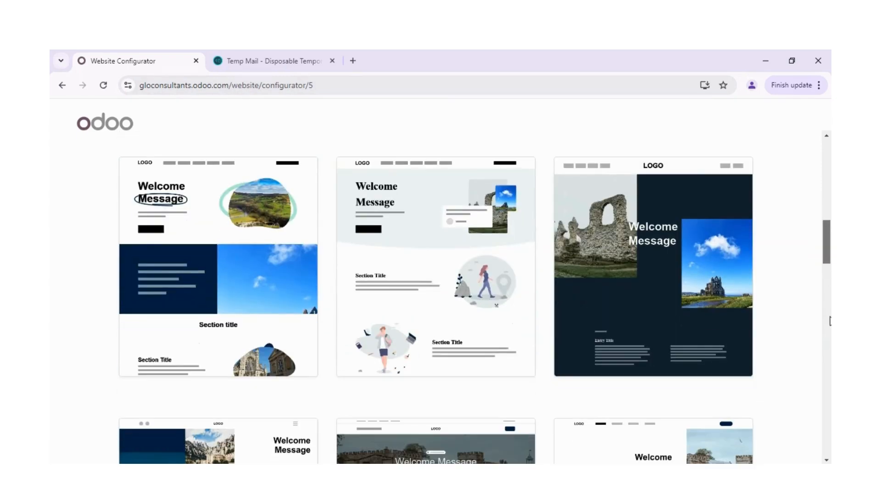
{"action": "scroll", "coordinate": [829, 320], "scroll_direction": "down", "scroll_amount": 3}
{"action": "scroll", "coordinate": [828, 324], "scroll_direction": "down", "scroll_amount": 8}
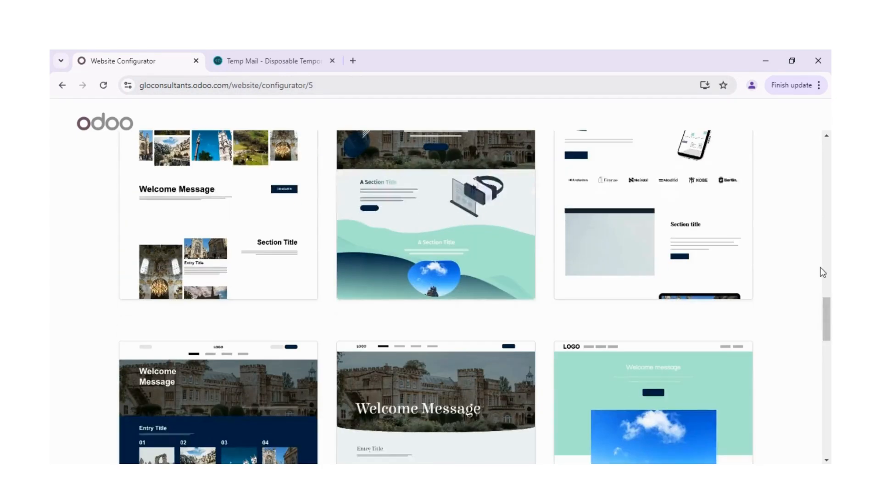
{"action": "scroll", "coordinate": [826, 293], "scroll_direction": "up", "scroll_amount": 5}
{"action": "left_click_drag", "start_coordinate": [827, 293], "coordinate": [826, 166]}
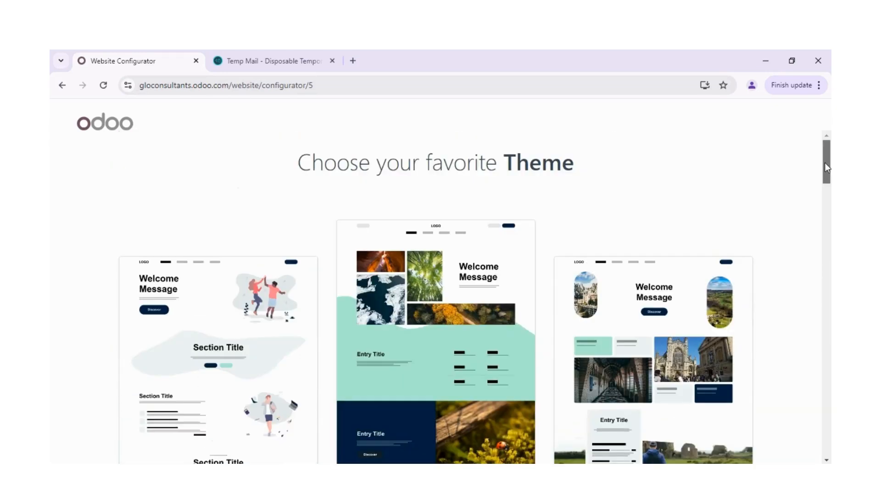
{"action": "left_click", "coordinate": [472, 250]}
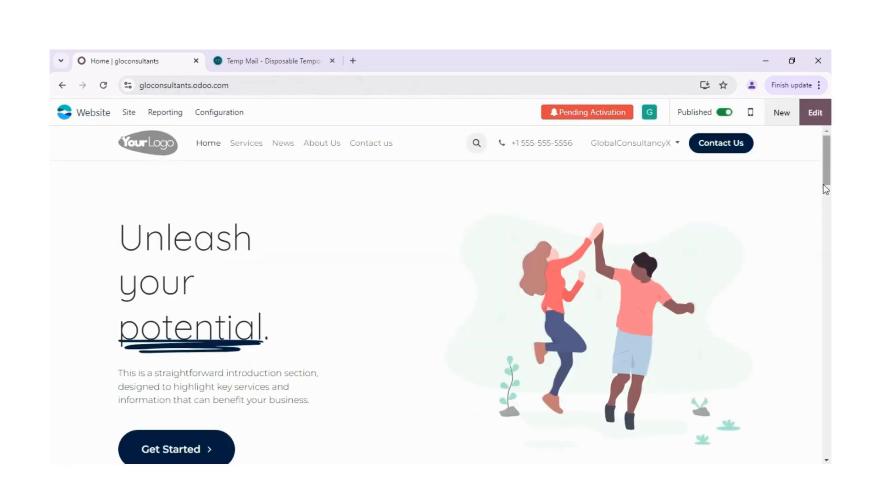
Review the generated home page's sections, from the introduction to the frequently asked questions.
{"action": "scroll", "coordinate": [825, 190], "scroll_direction": "down", "scroll_amount": 2}
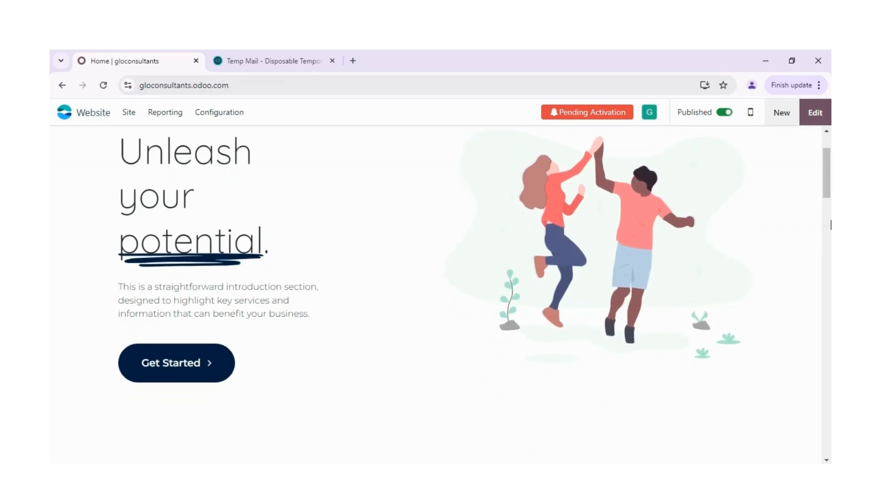
{"action": "scroll", "coordinate": [829, 225], "scroll_direction": "down", "scroll_amount": 5}
{"action": "scroll", "coordinate": [829, 225], "scroll_direction": "down", "scroll_amount": 1}
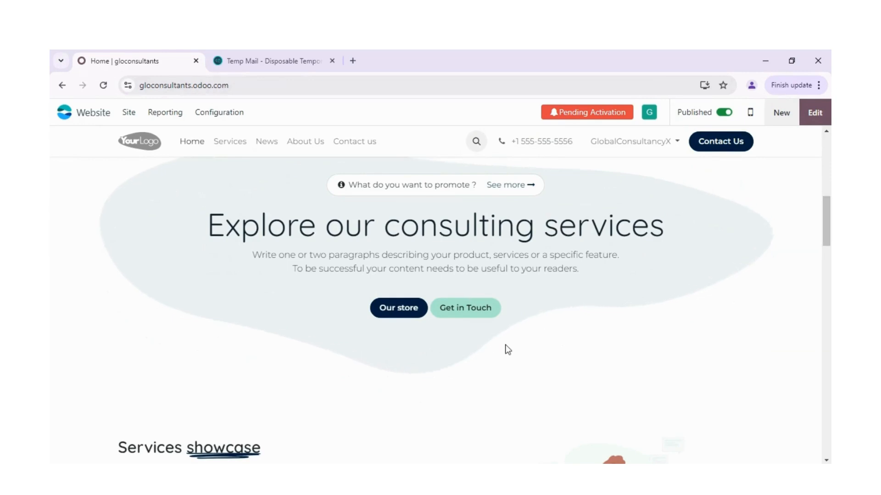
{"action": "scroll", "coordinate": [828, 283], "scroll_direction": "down", "scroll_amount": 6}
{"action": "left_click_drag", "start_coordinate": [828, 283], "coordinate": [829, 367]}
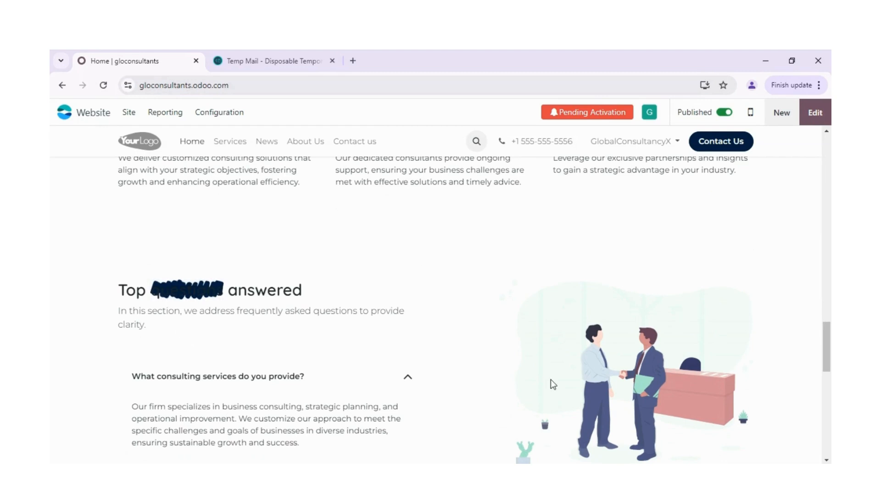
{"action": "left_click_drag", "start_coordinate": [823, 362], "coordinate": [818, 292]}
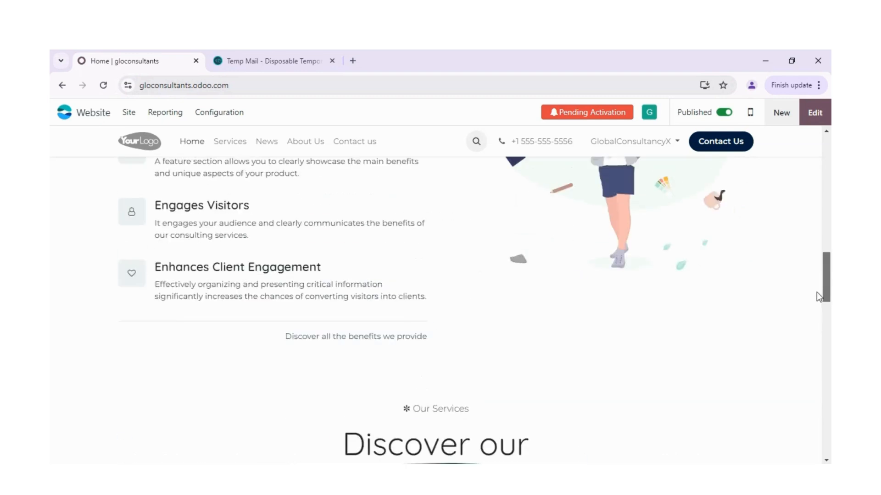
View the site's Contact us page and examine the content of the Services page.
{"action": "left_click", "coordinate": [711, 149]}
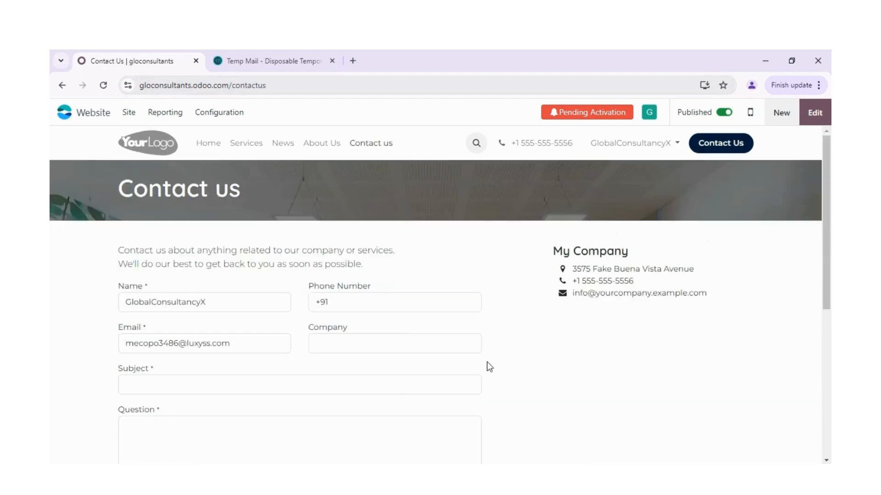
{"action": "left_click", "coordinate": [255, 145]}
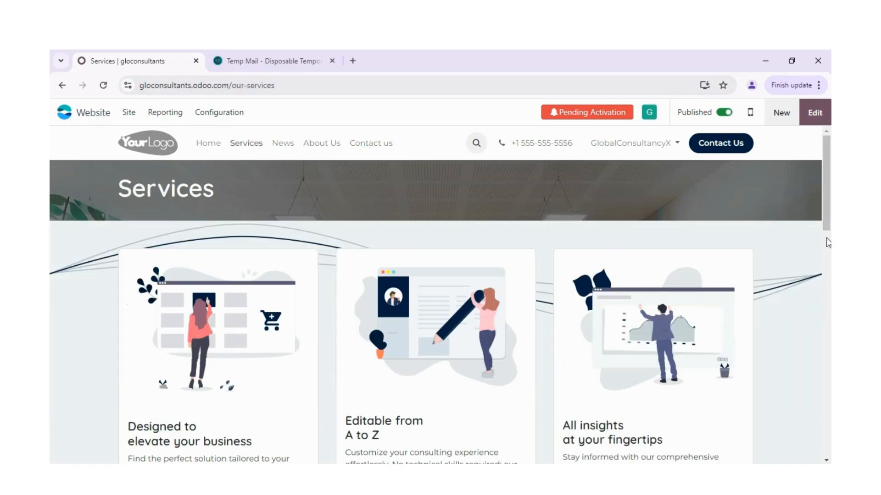
{"action": "scroll", "coordinate": [825, 299], "scroll_direction": "down", "scroll_amount": 5}
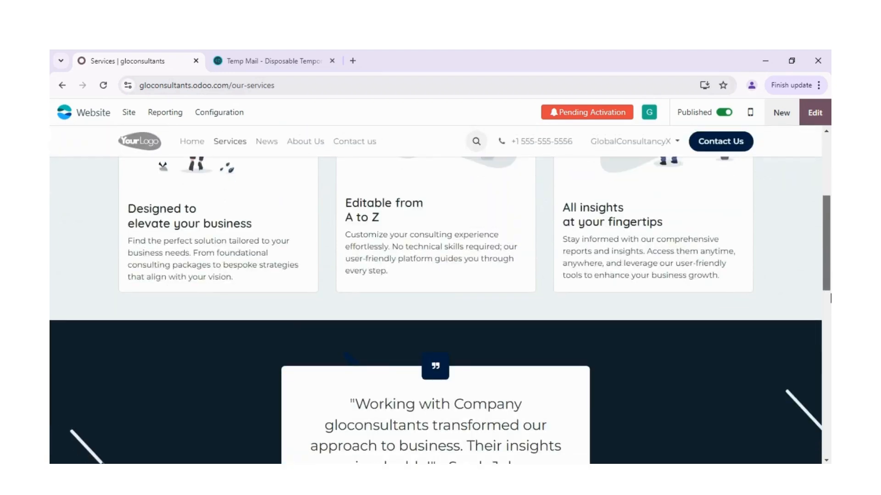
{"action": "scroll", "coordinate": [831, 298], "scroll_direction": "down", "scroll_amount": 10}
{"action": "scroll", "coordinate": [831, 275], "scroll_direction": "up", "scroll_amount": 9}
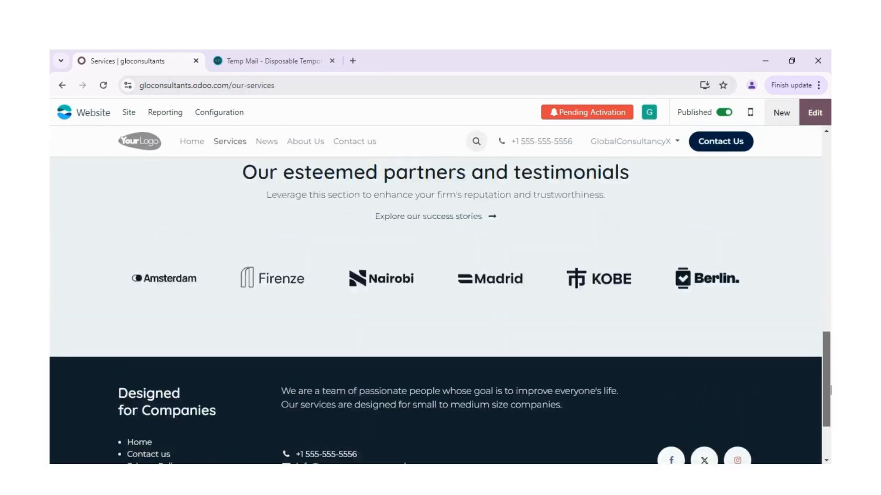
{"action": "scroll", "coordinate": [829, 271], "scroll_direction": "up", "scroll_amount": 6}
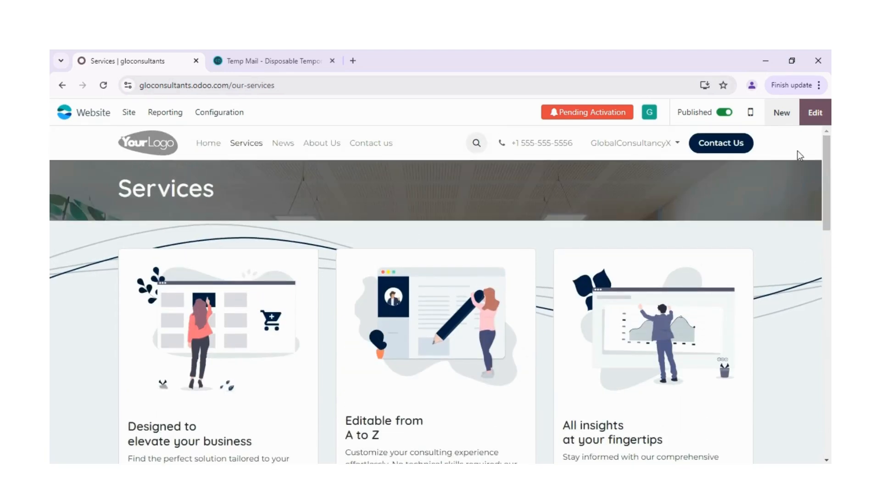
Start editing the Services page and set the text font size to 28 in the "Editable from A to Z" card.
{"action": "left_click", "coordinate": [812, 120]}
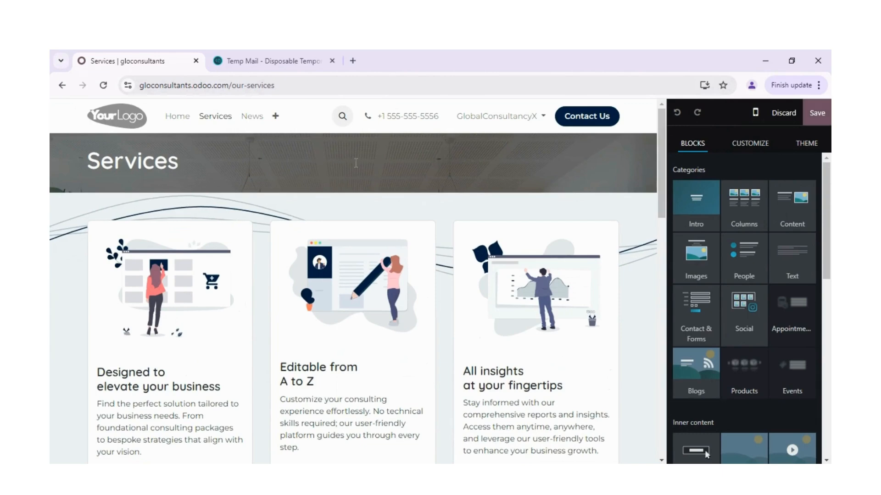
{"action": "left_click", "coordinate": [271, 213]}
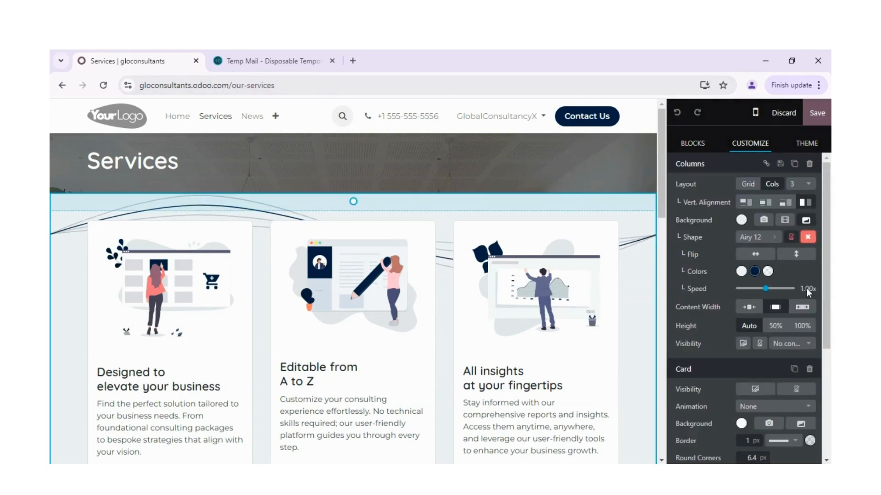
{"action": "scroll", "coordinate": [824, 370], "scroll_direction": "down", "scroll_amount": 4}
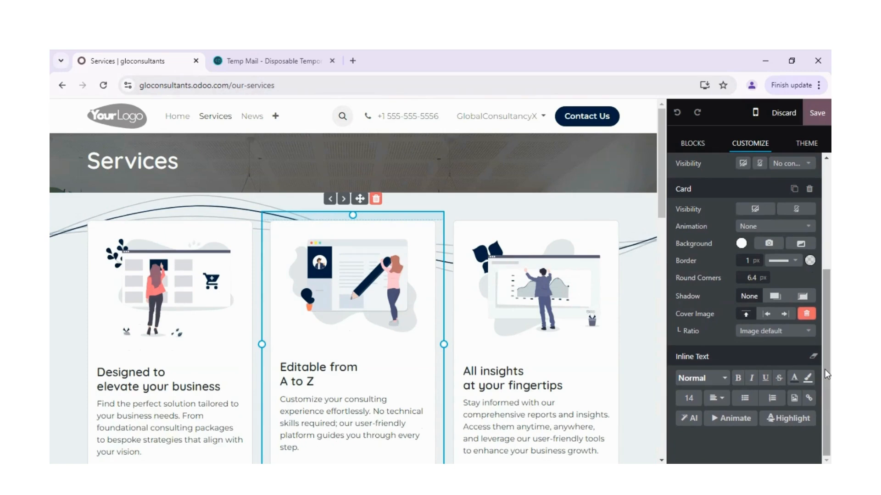
{"action": "left_click", "coordinate": [689, 396]}
{"action": "left_click", "coordinate": [689, 396]}
{"action": "left_click", "coordinate": [689, 396]}
{"action": "left_click", "coordinate": [697, 325]}
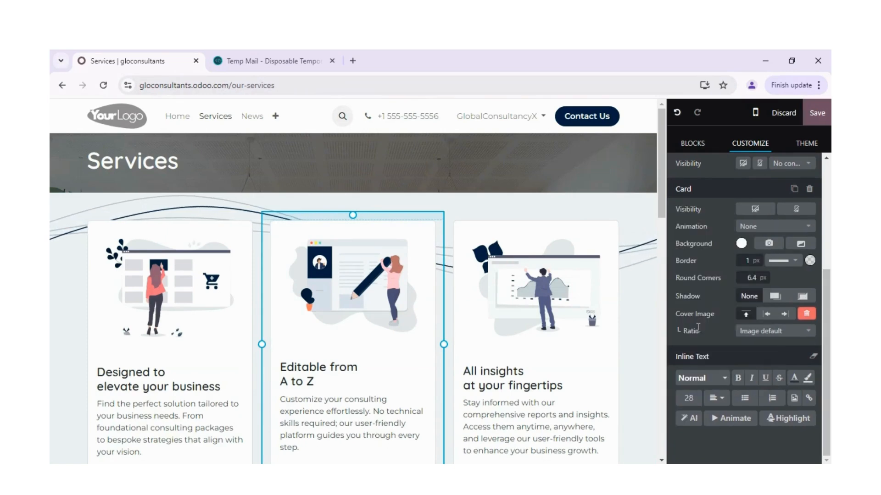
{"action": "double_click", "coordinate": [697, 402]}
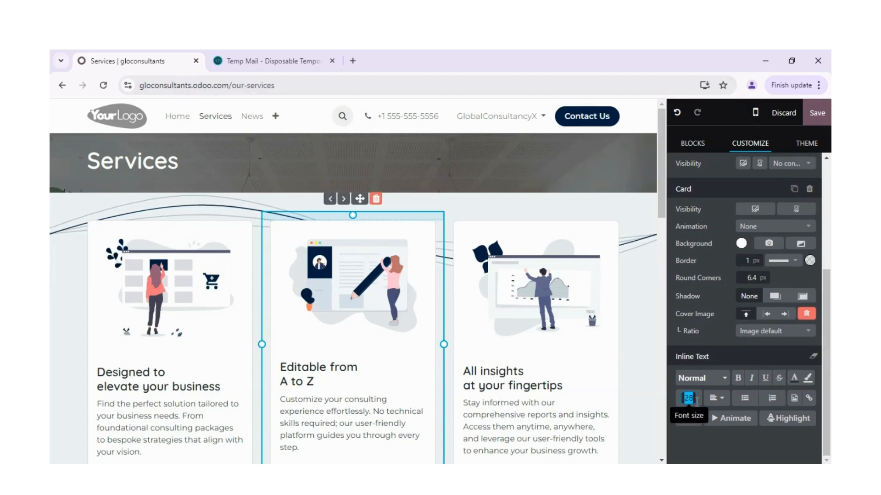
{"action": "key", "text": "Return"}
Apply the preset blue-to-green gradient as the background of the "Editable from A to Z" card.
{"action": "left_click_drag", "start_coordinate": [828, 334], "coordinate": [831, 288]}
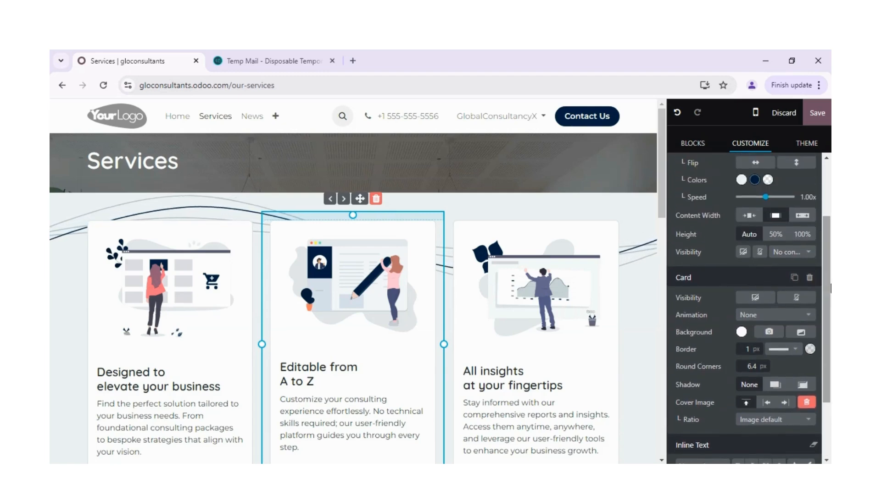
{"action": "left_click", "coordinate": [741, 332]}
{"action": "left_click", "coordinate": [735, 357]}
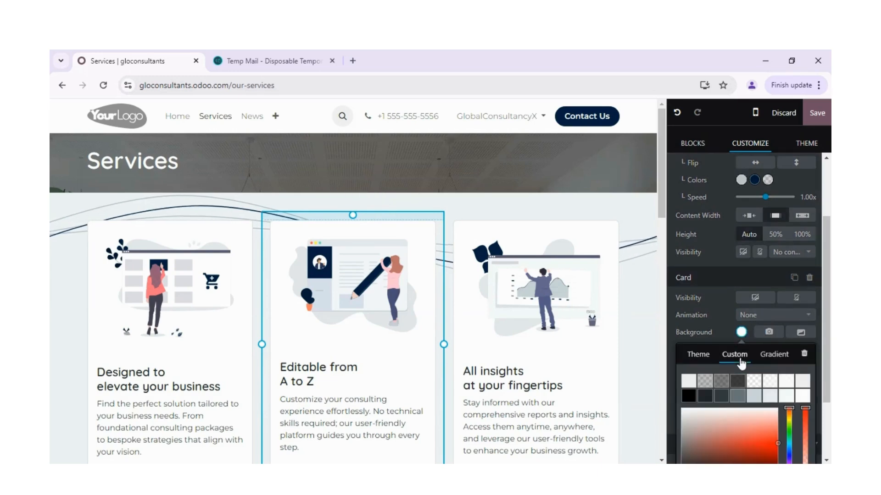
{"action": "left_click", "coordinate": [766, 360]}
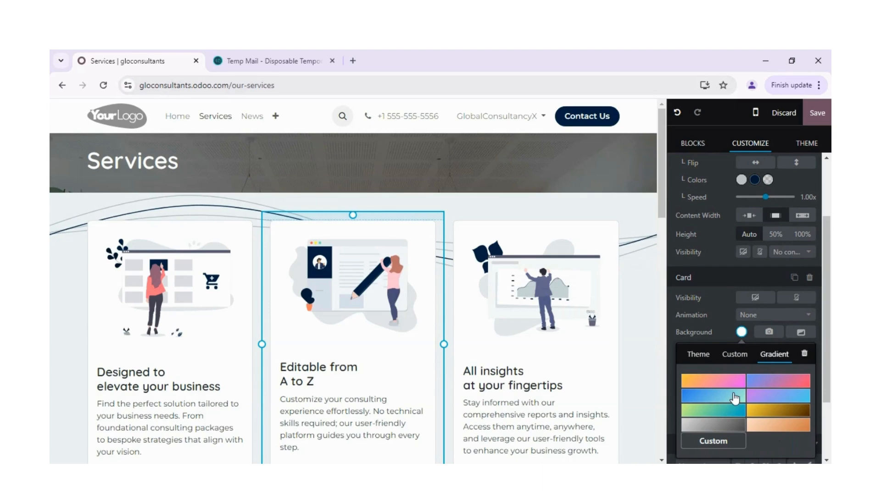
{"action": "left_click", "coordinate": [734, 397]}
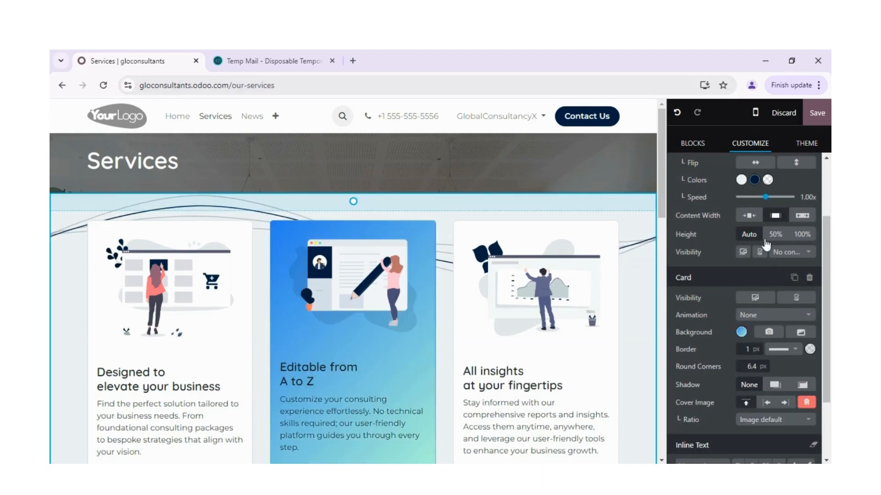
Review the website's theme settings and the catalogue of building blocks, down to the inner content blocks.
{"action": "scroll", "coordinate": [826, 274], "scroll_direction": "up", "scroll_amount": 3}
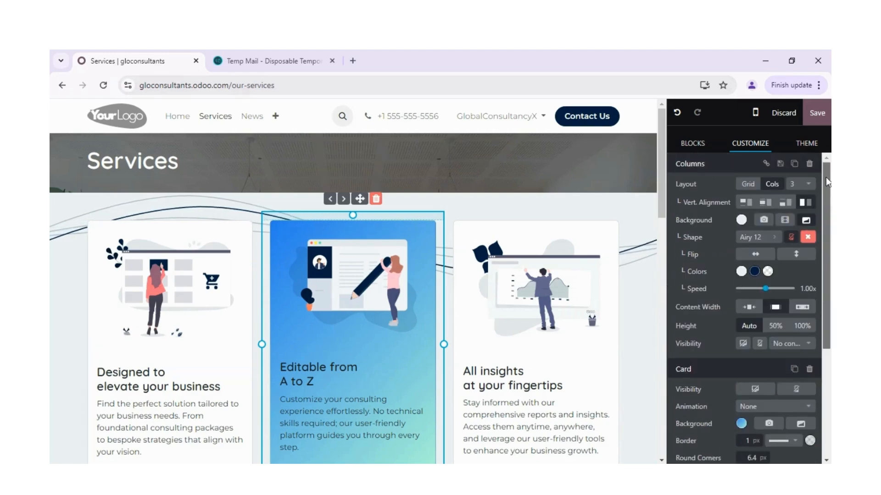
{"action": "left_click", "coordinate": [806, 142]}
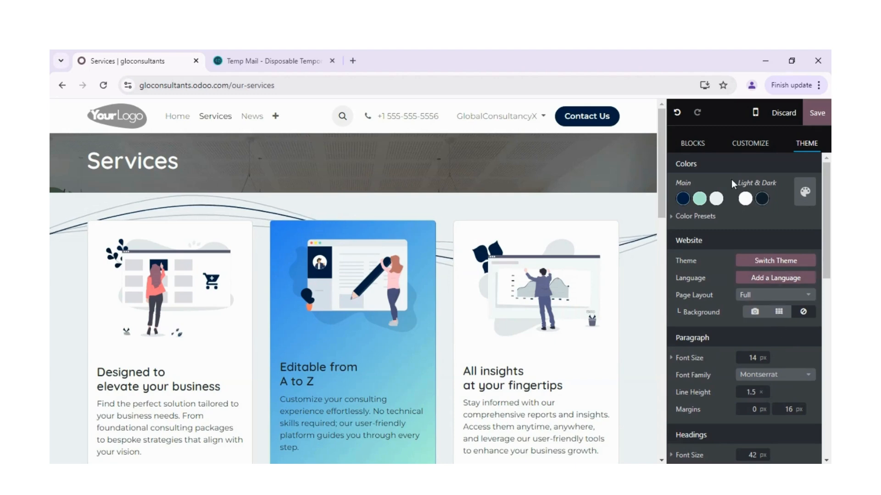
{"action": "left_click", "coordinate": [689, 143]}
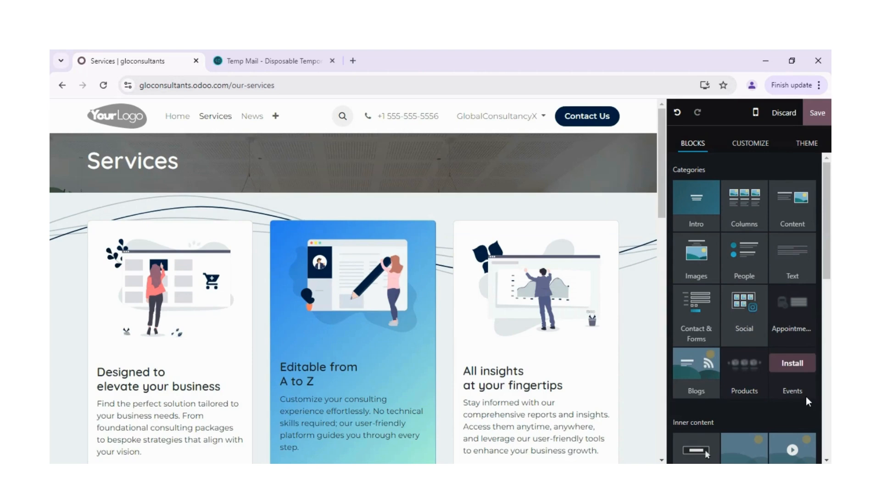
{"action": "scroll", "coordinate": [824, 384], "scroll_direction": "down", "scroll_amount": 5}
{"action": "scroll", "coordinate": [824, 384], "scroll_direction": "down", "scroll_amount": 4}
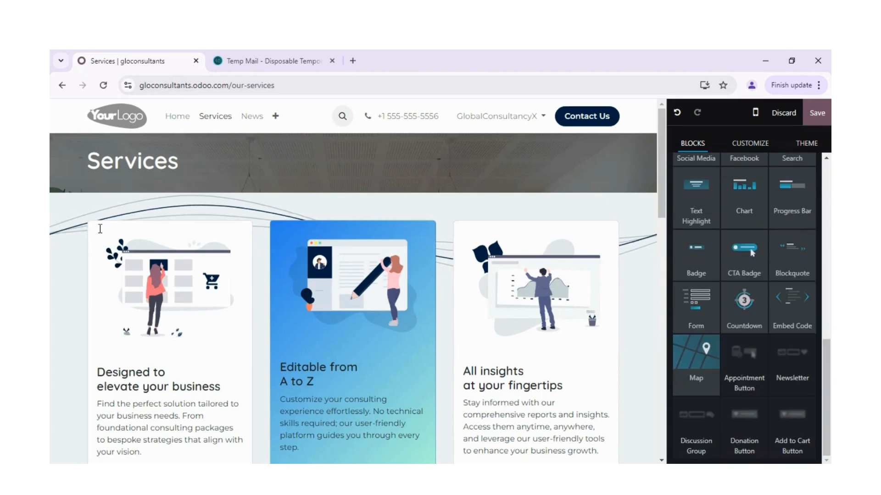
Insert the three-card Columns block with illustrations between the existing service cards and the quote section.
{"action": "left_click", "coordinate": [657, 229]}
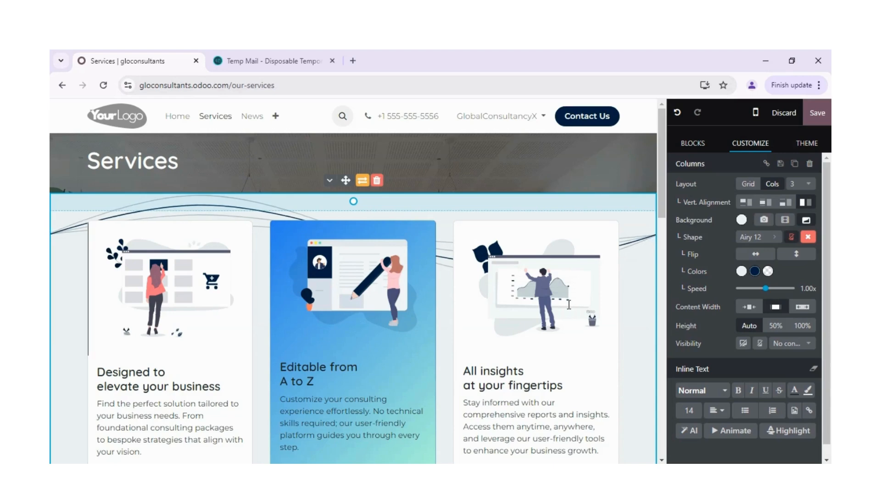
{"action": "left_click_drag", "start_coordinate": [665, 209], "coordinate": [670, 253]}
{"action": "left_click", "coordinate": [701, 146]}
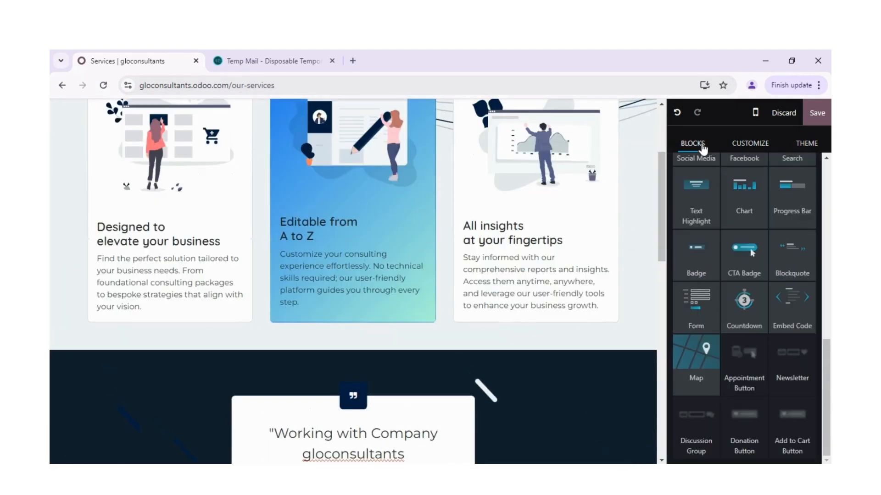
{"action": "left_click", "coordinate": [828, 232]}
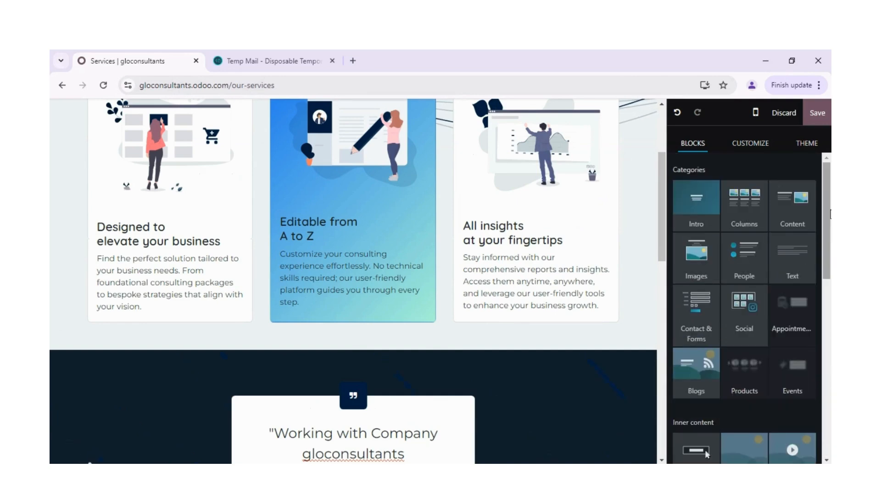
{"action": "left_click_drag", "start_coordinate": [743, 211], "coordinate": [382, 353]}
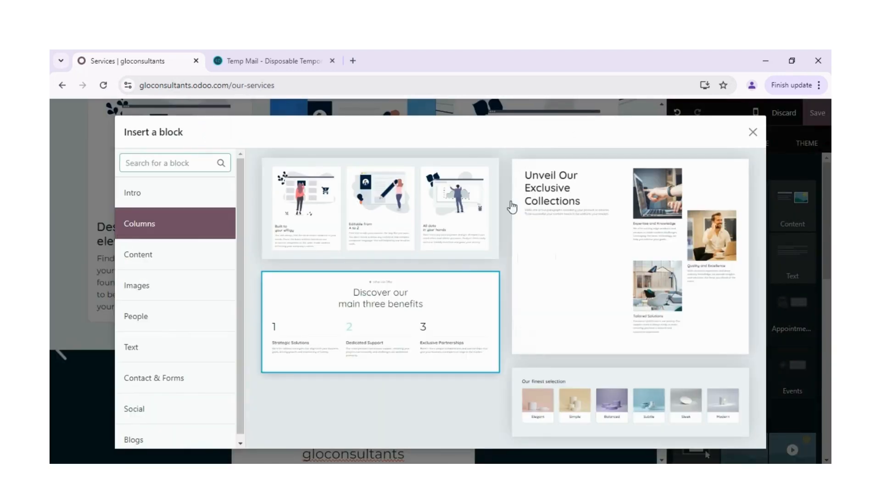
{"action": "left_click", "coordinate": [405, 204]}
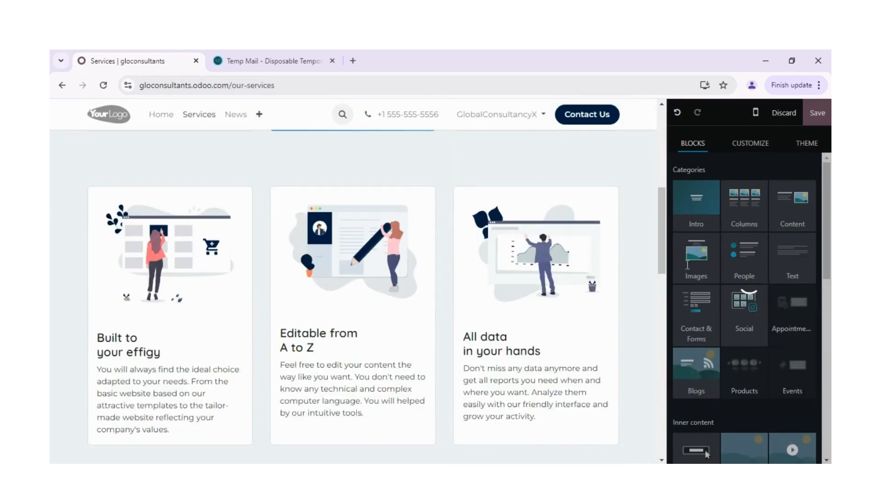
{"action": "mouse_move", "coordinate": [664, 255]}
{"action": "left_mouse_down"}
{"action": "mouse_move", "coordinate": [665, 222]}
{"action": "mouse_move", "coordinate": [665, 293]}
{"action": "mouse_move", "coordinate": [659, 258]}
{"action": "left_mouse_up"}
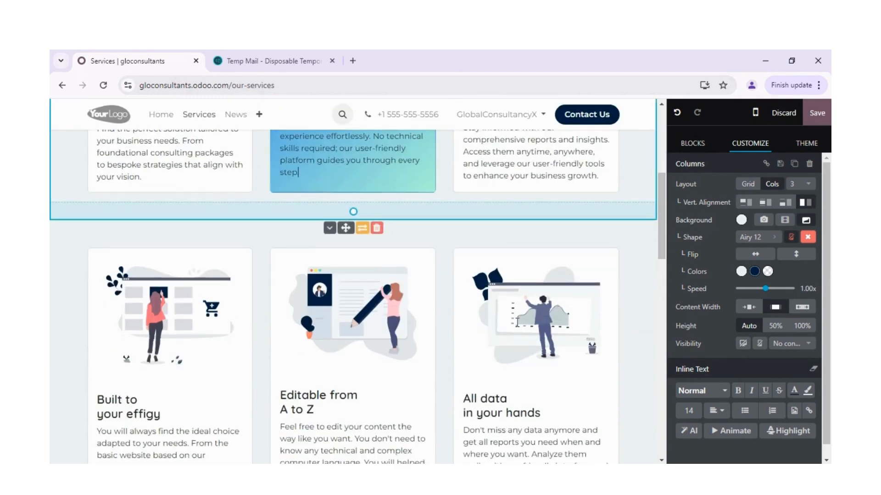
Examine the image, document and video replacement options for the picture in the new "All data in your hands" card.
{"action": "left_click", "coordinate": [518, 322]}
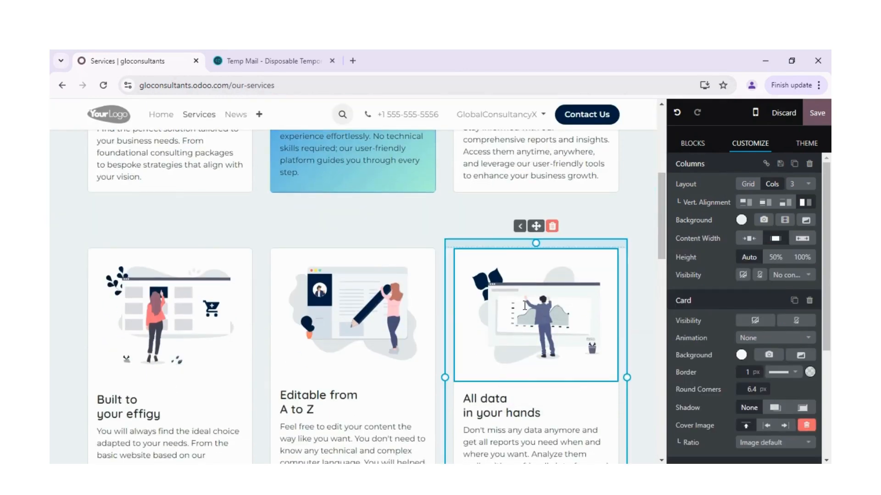
{"action": "double_click", "coordinate": [525, 305]}
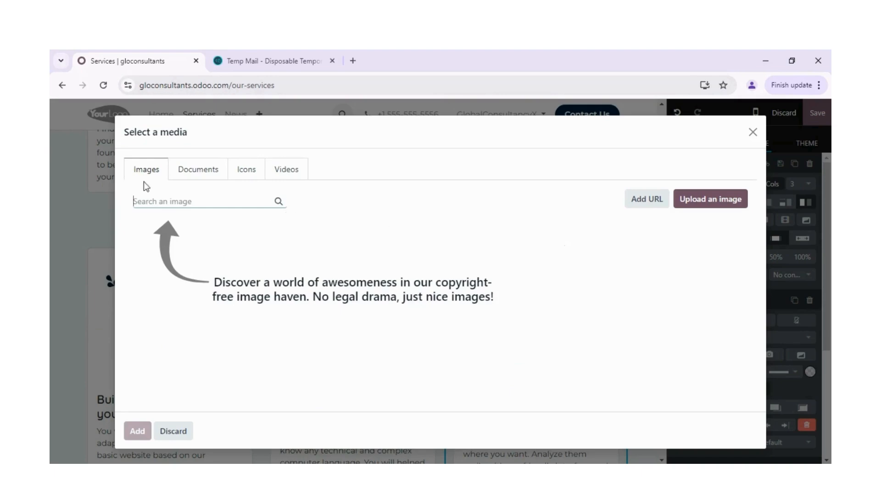
{"action": "left_click", "coordinate": [191, 173]}
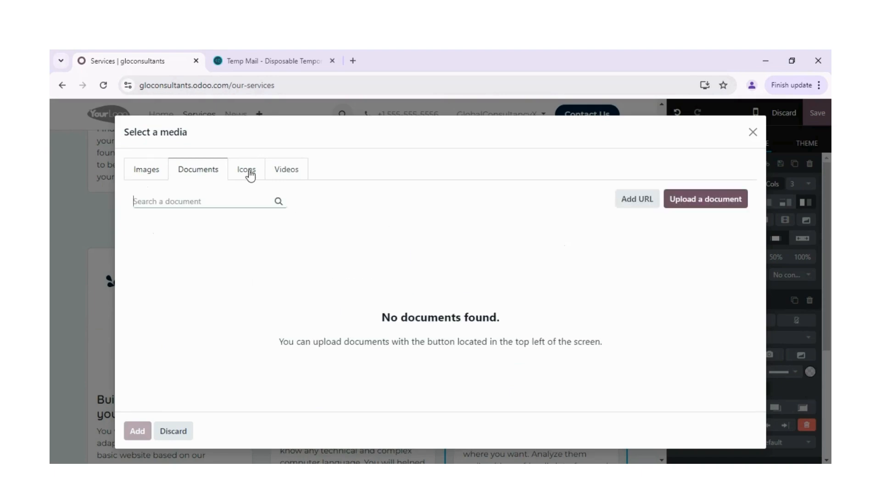
{"action": "left_click", "coordinate": [296, 177]}
{"action": "left_click", "coordinate": [145, 173]}
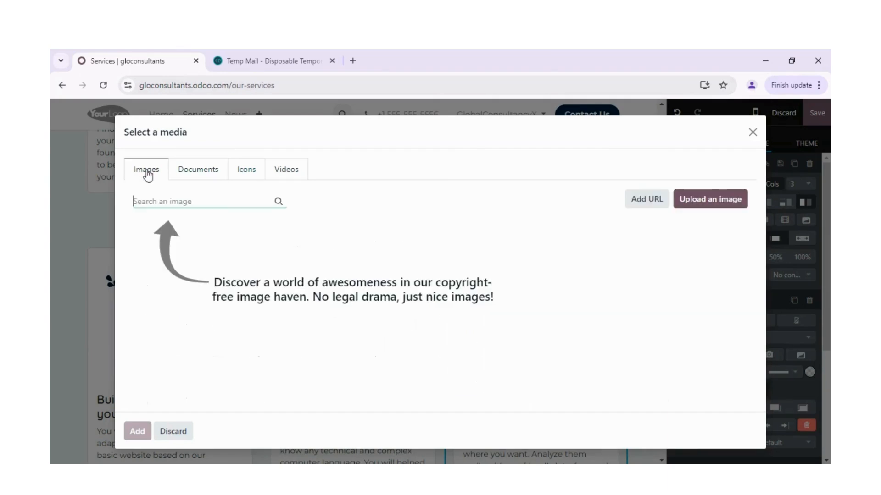
{"action": "left_click", "coordinate": [752, 133]}
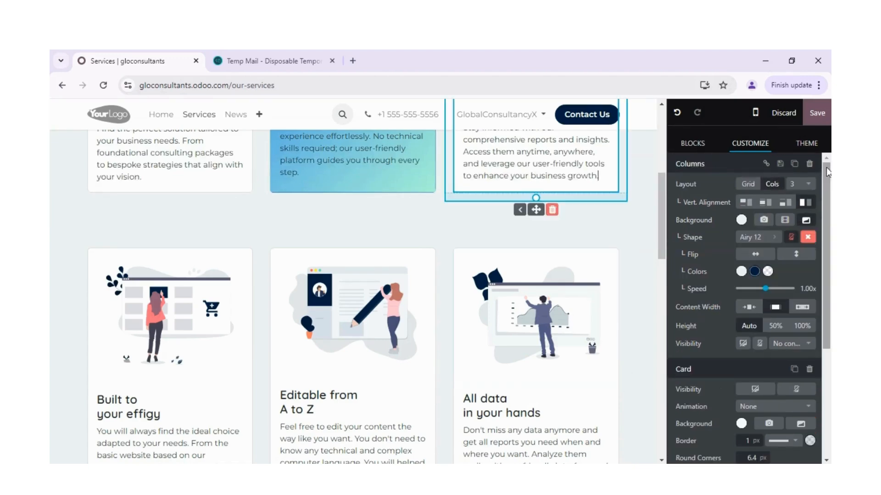
Save the edited Services page and dismiss the page title notification.
{"action": "left_click", "coordinate": [816, 114]}
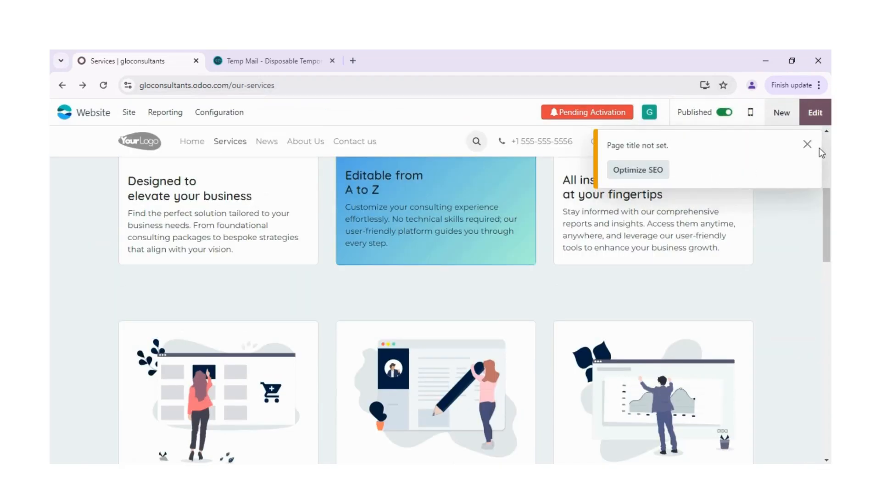
{"action": "left_click", "coordinate": [807, 145]}
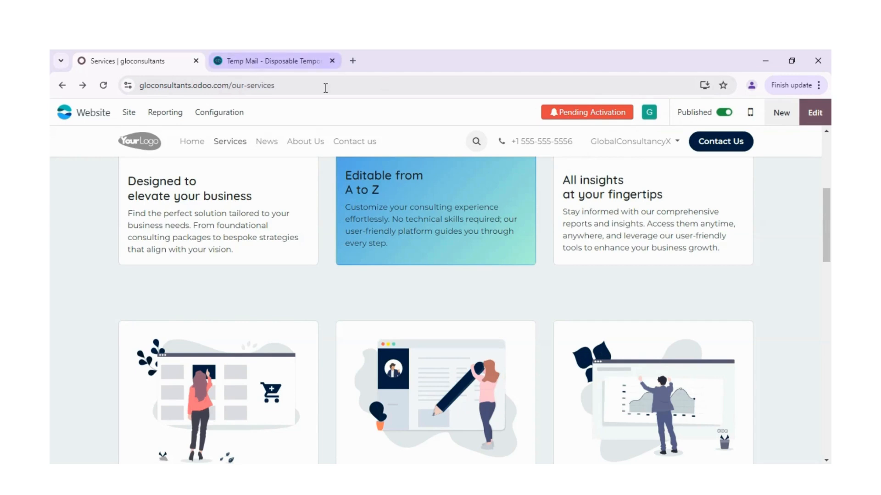
Try to open the website's Domain Name configuration, and close the confirmation dialog.
{"action": "left_click", "coordinate": [218, 114]}
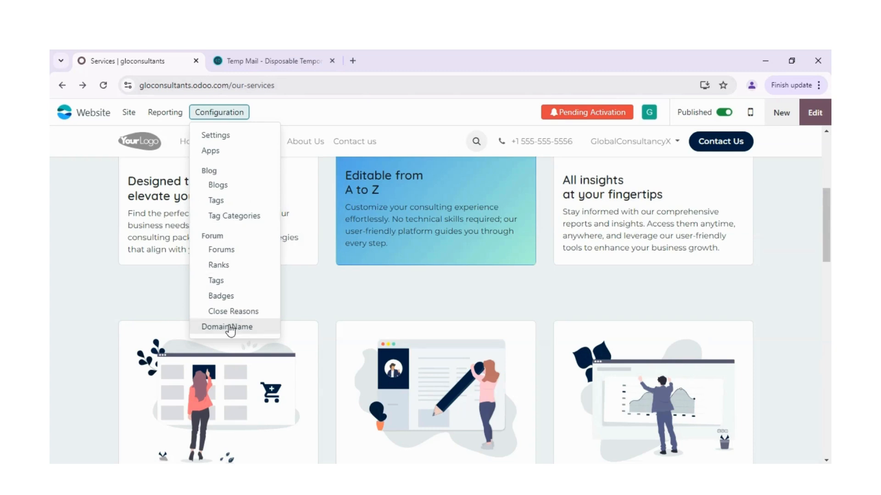
{"action": "left_click", "coordinate": [231, 328]}
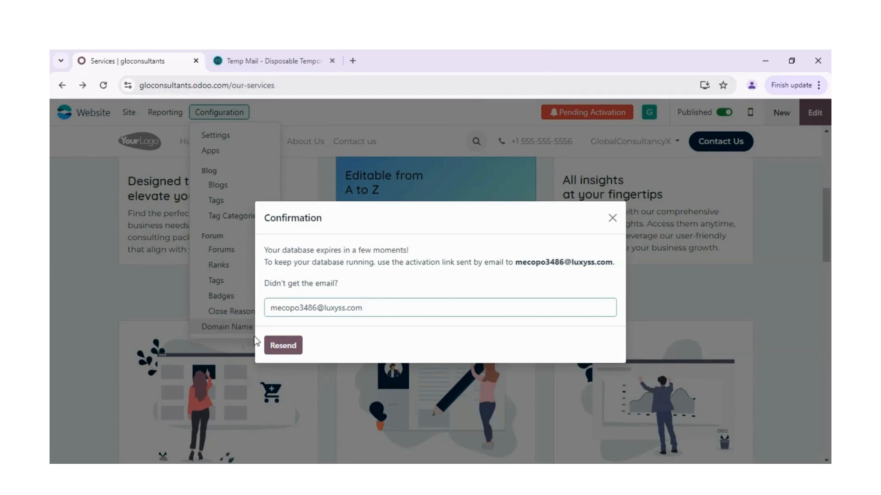
{"action": "left_click", "coordinate": [613, 218]}
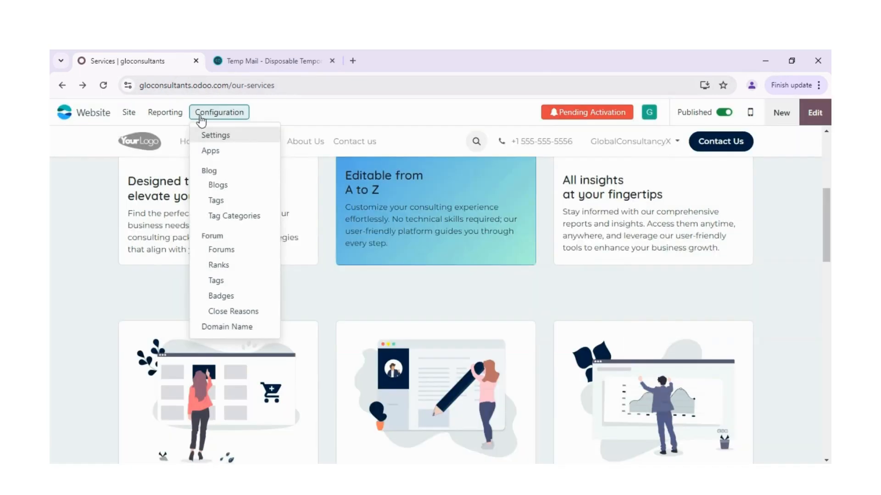
Delete the "Contact us" item from the website's navigation, place News after About Us, and save the changes.
{"action": "left_click", "coordinate": [128, 114]}
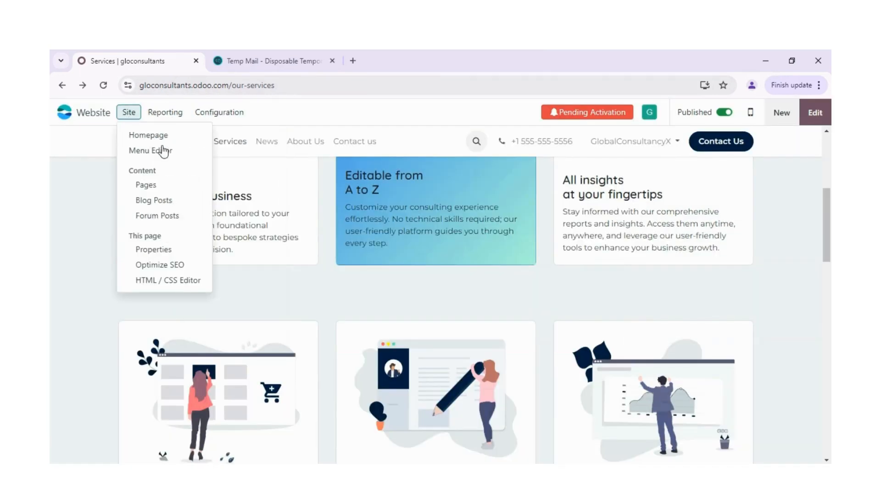
{"action": "left_click", "coordinate": [168, 151]}
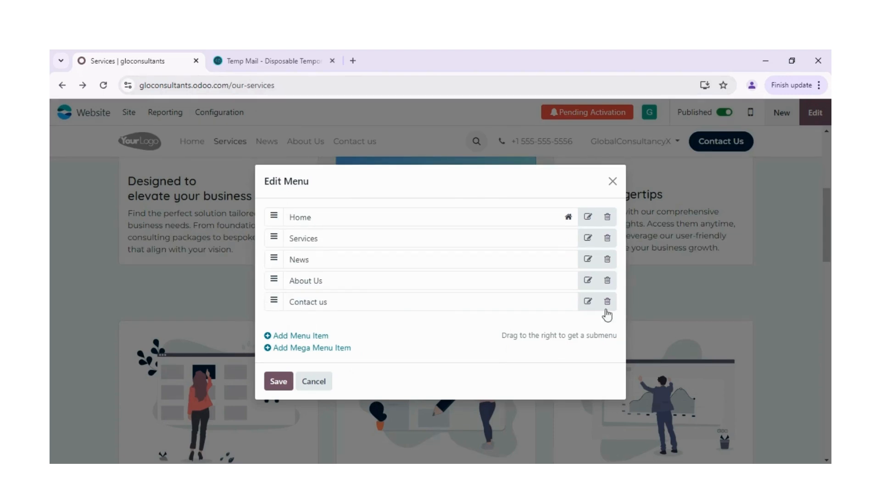
{"action": "left_click", "coordinate": [607, 302]}
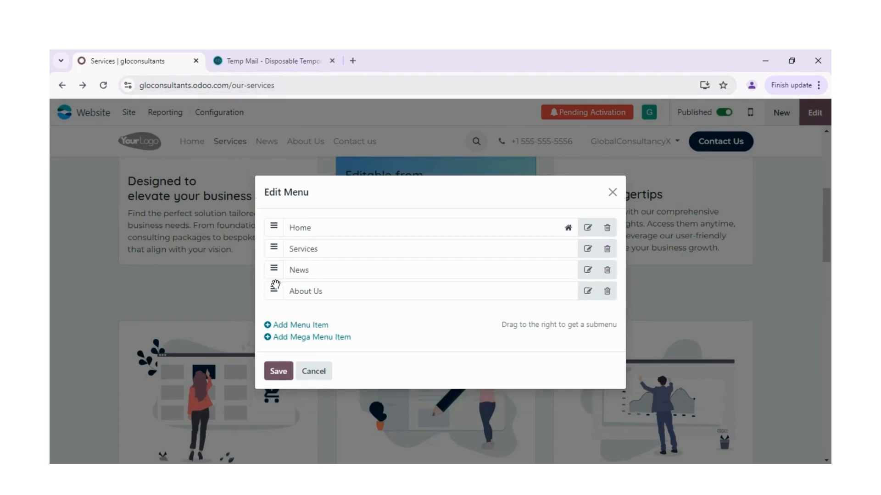
{"action": "left_click_drag", "start_coordinate": [274, 274], "coordinate": [276, 305]}
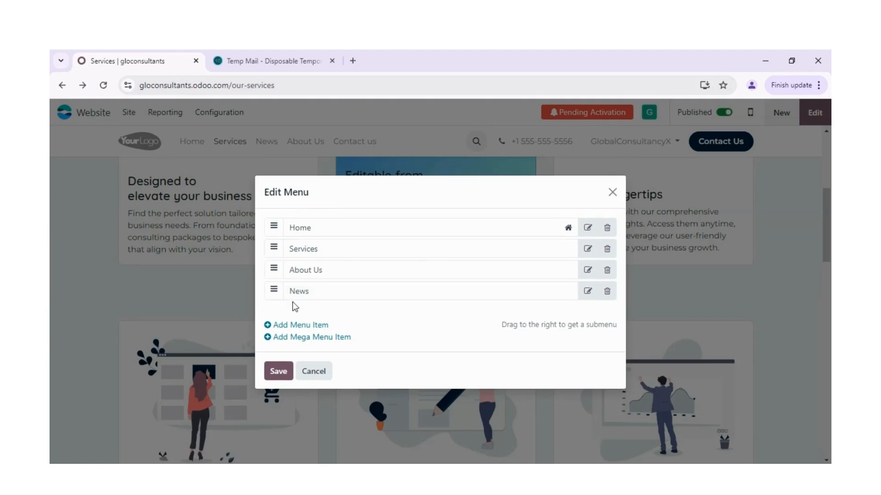
{"action": "left_click", "coordinate": [281, 370]}
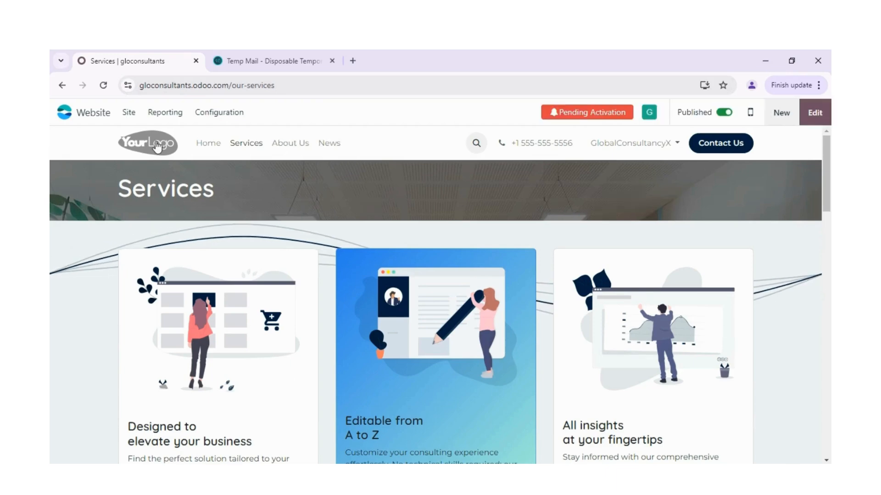
View the site's home page and follow its Get Started link to look through the contact form page.
{"action": "left_click", "coordinate": [157, 146]}
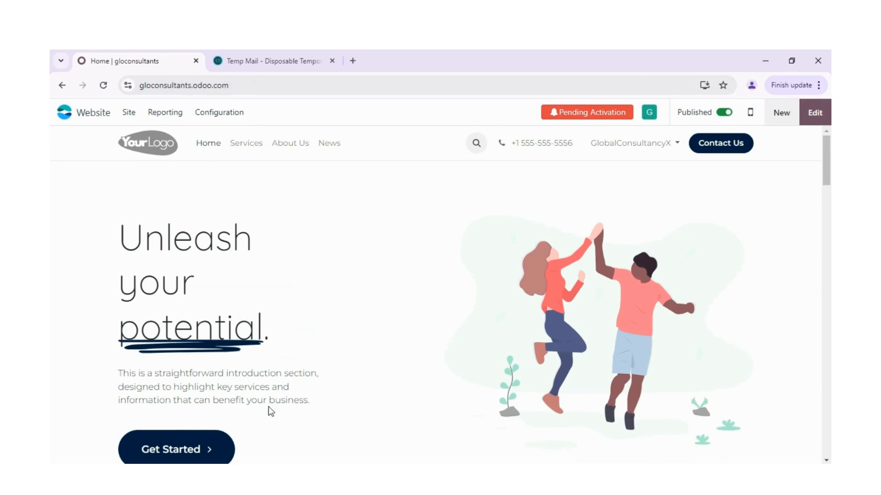
{"action": "left_click", "coordinate": [224, 443]}
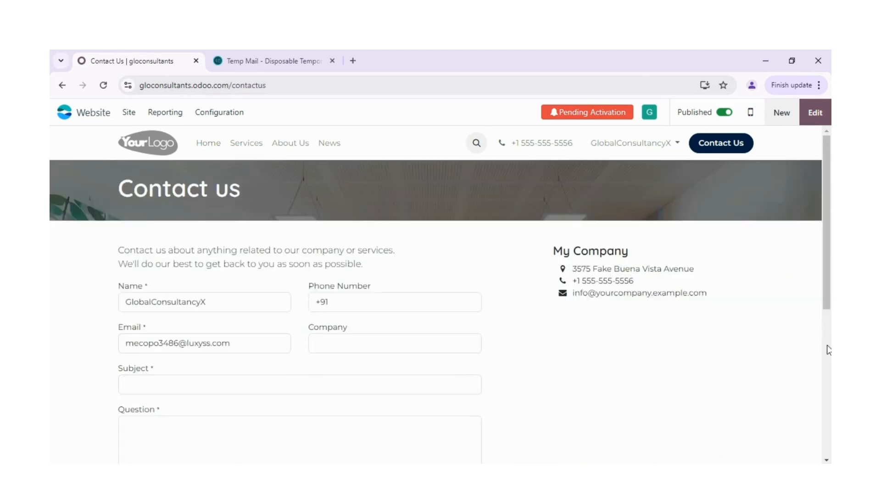
{"action": "left_click", "coordinate": [827, 350]}
{"action": "left_click_drag", "start_coordinate": [828, 350], "coordinate": [829, 202]}
Look through the account options, view the My Databases page, and return to the Contact Us page in the website backend.
{"action": "left_click", "coordinate": [649, 112]}
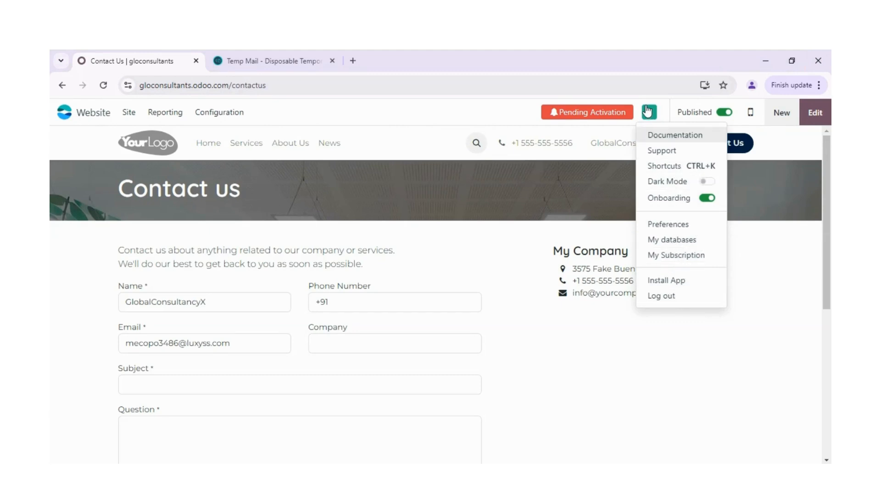
{"action": "left_click", "coordinate": [735, 201]}
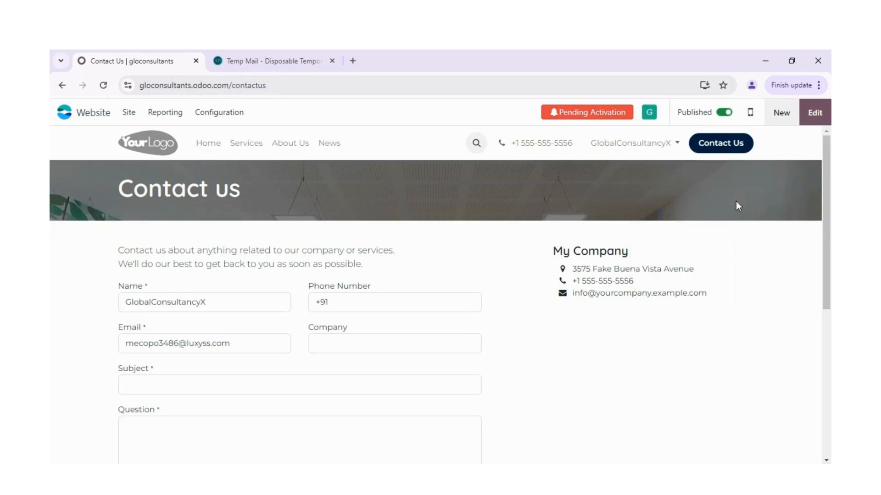
{"action": "left_click", "coordinate": [649, 112]}
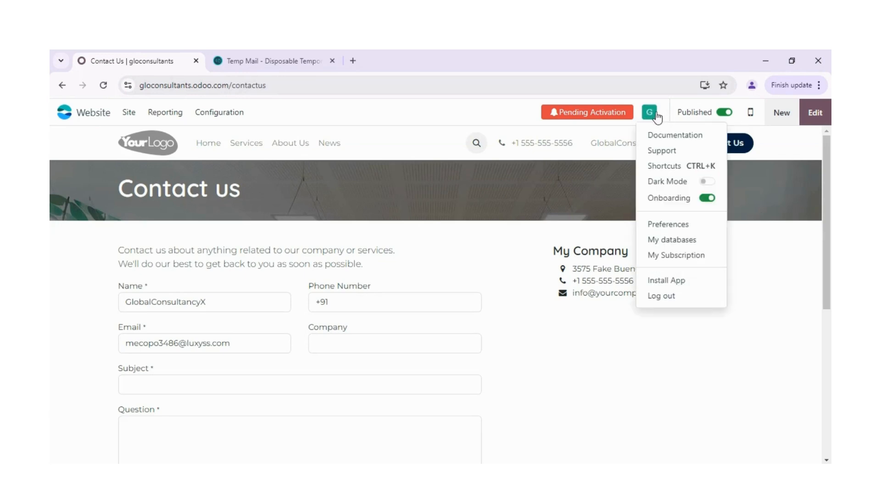
{"action": "left_click", "coordinate": [671, 240]}
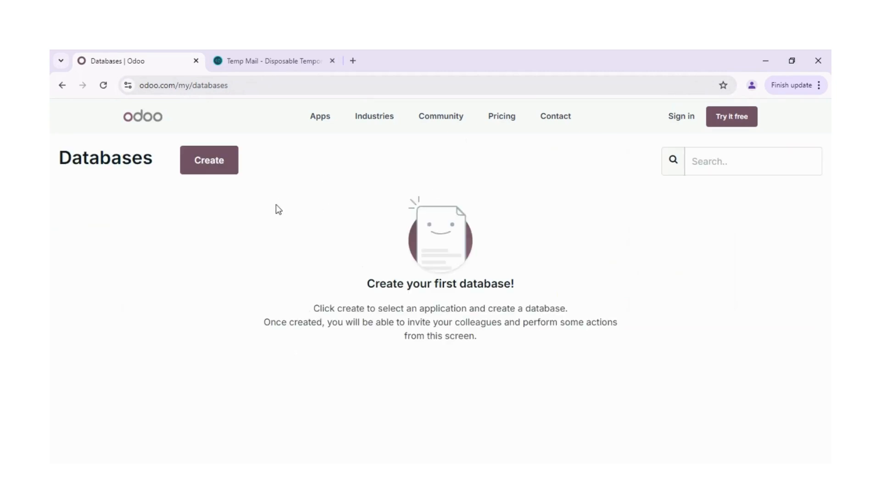
{"action": "left_click", "coordinate": [62, 85]}
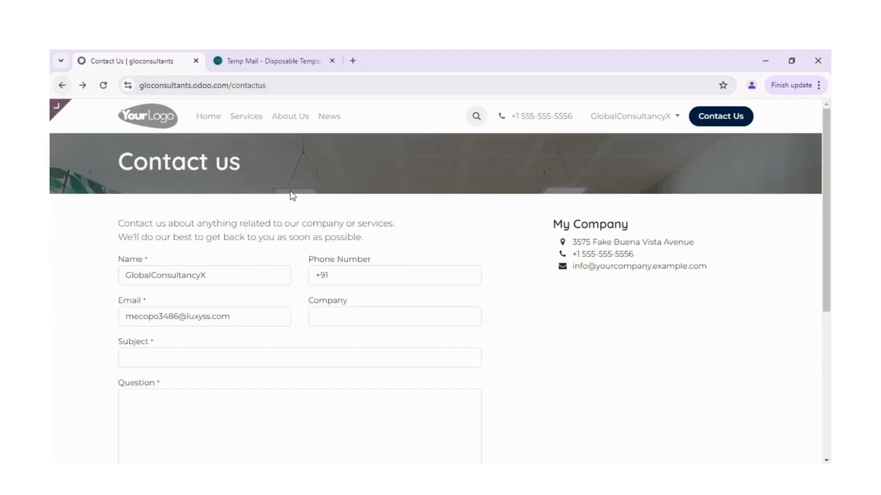
{"action": "left_click", "coordinate": [62, 111]}
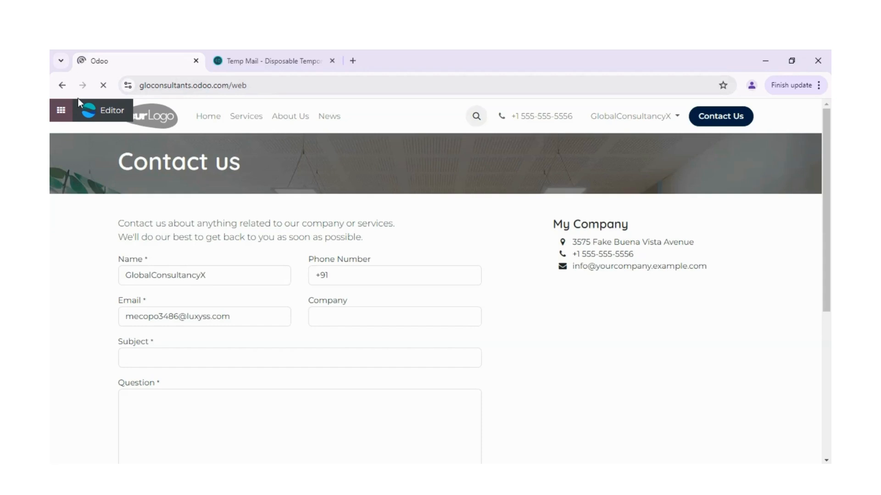
{"action": "left_click", "coordinate": [62, 86]}
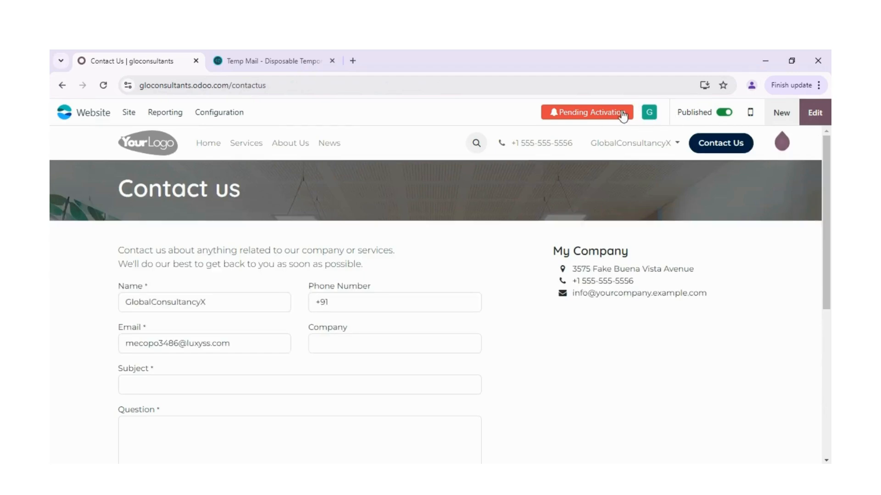
View the account's My Subscription status page, return to the Contact Us page, and reopen the website backend from there.
{"action": "left_click", "coordinate": [651, 113]}
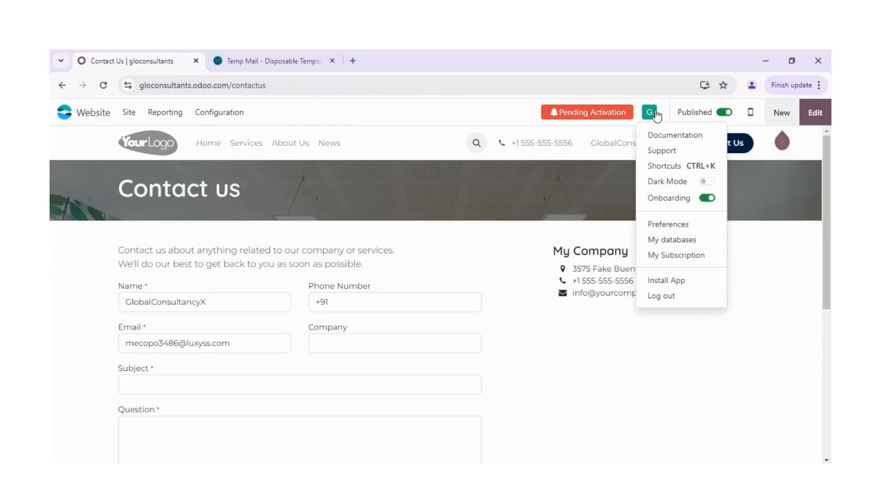
{"action": "left_click", "coordinate": [680, 256]}
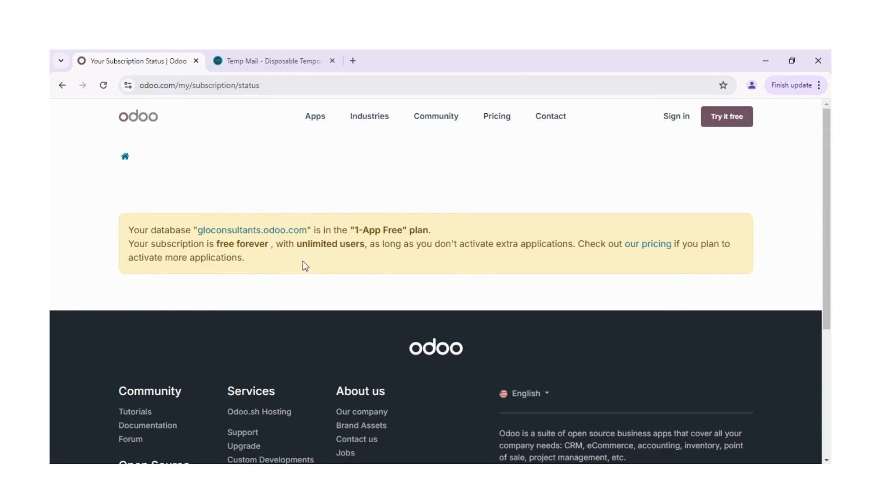
{"action": "left_click", "coordinate": [62, 86]}
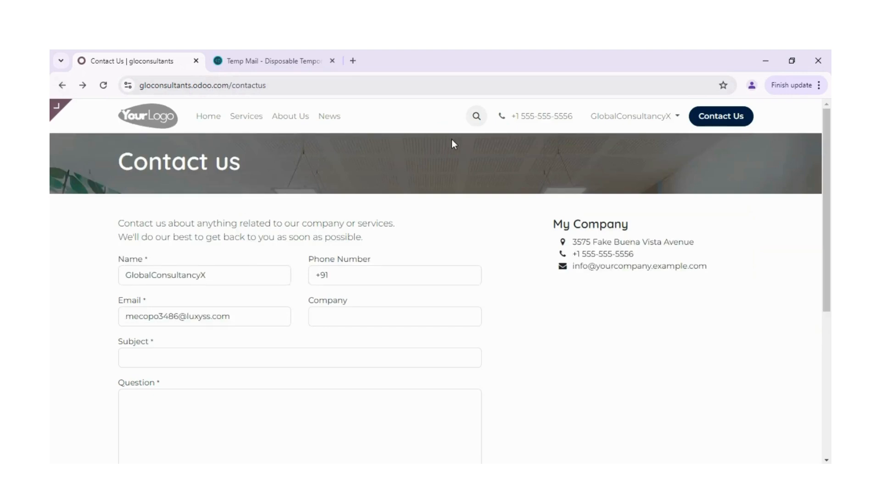
{"action": "left_click", "coordinate": [655, 131]}
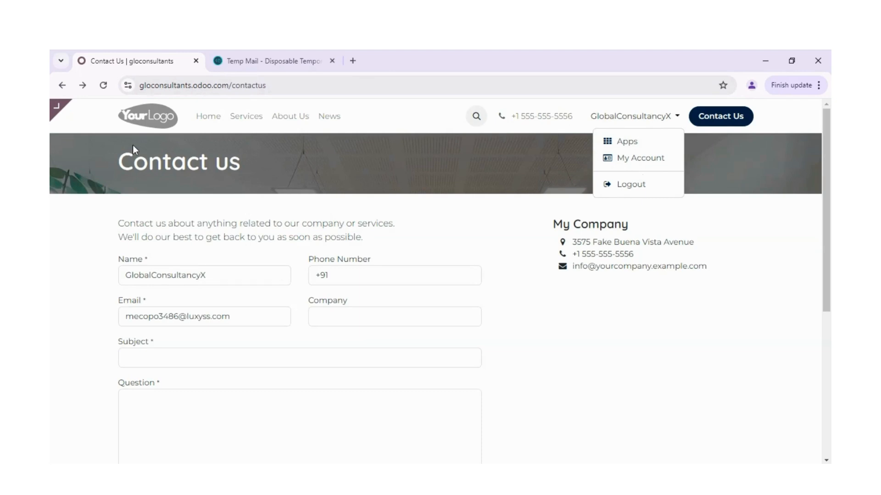
{"action": "mouse_move", "coordinate": [63, 114]}
{"action": "left_click", "coordinate": [62, 112]}
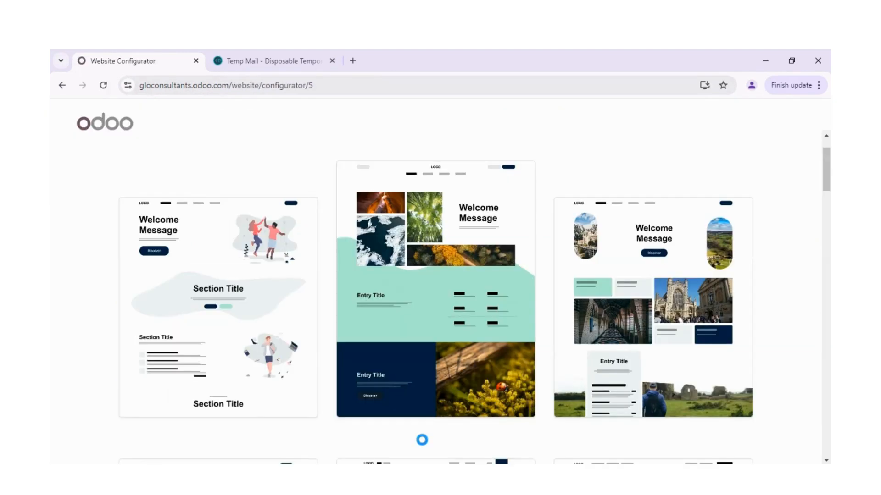